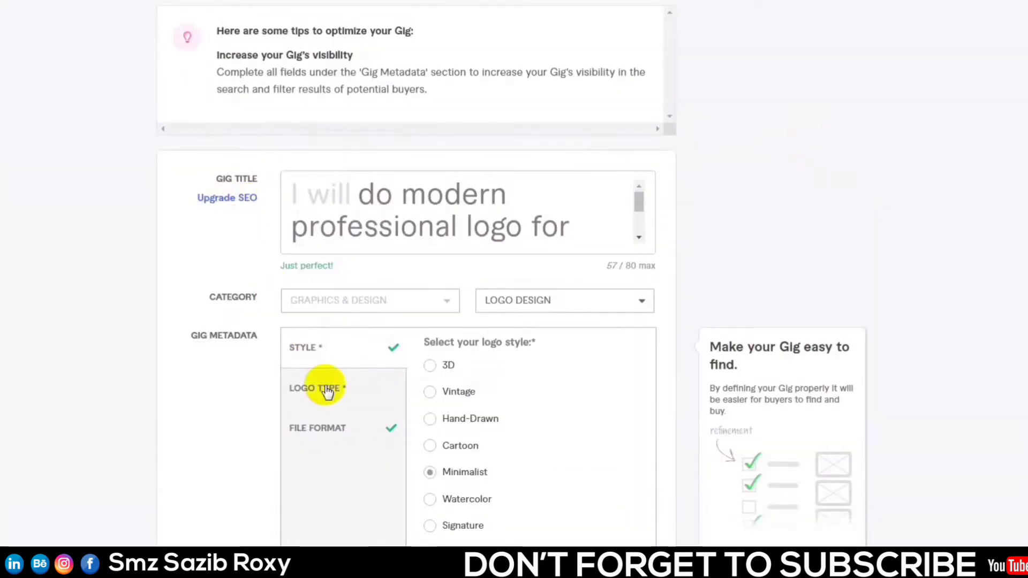
- Try Signature as the logo style, revert to Minimalist, and show the Logo Type options
{"action": "left_click_drag", "start_coordinate": [343, 395], "coordinate": [328, 348]}
{"action": "left_click", "coordinate": [332, 349]}
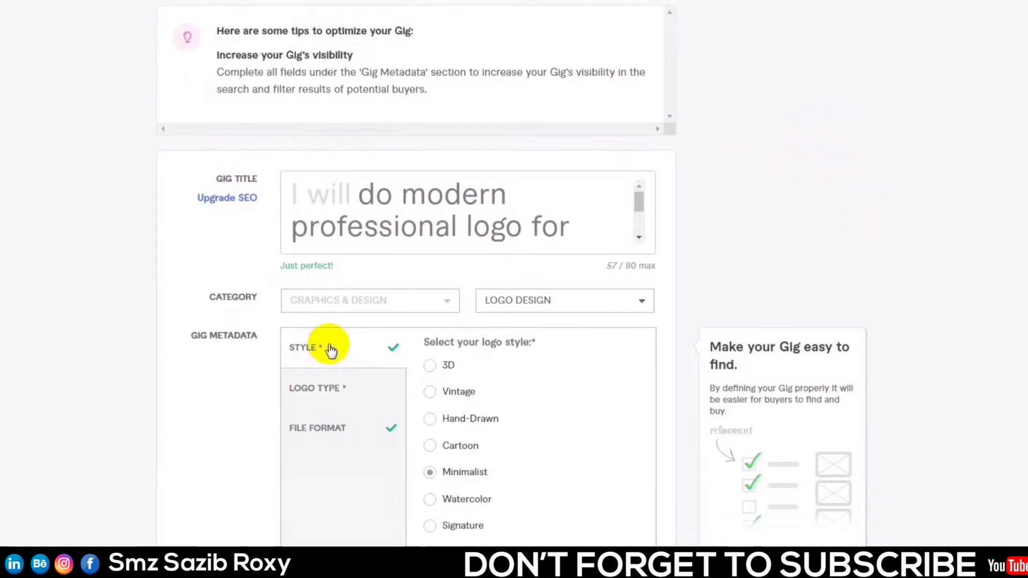
{"action": "scroll", "coordinate": [466, 383], "scroll_direction": "down", "scroll_amount": 3}
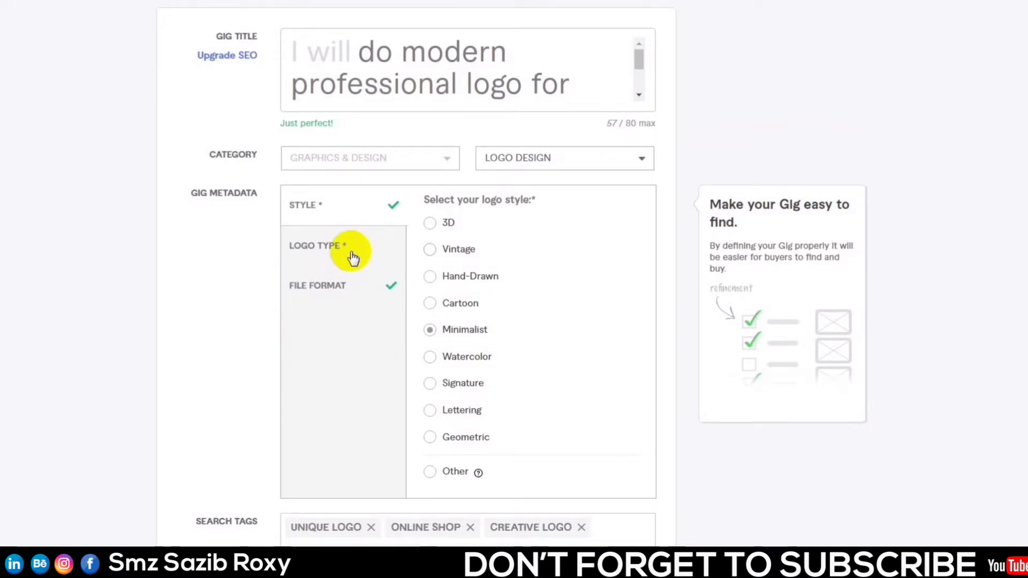
{"action": "left_click_drag", "start_coordinate": [456, 384], "coordinate": [475, 387]}
{"action": "left_click", "coordinate": [481, 382]}
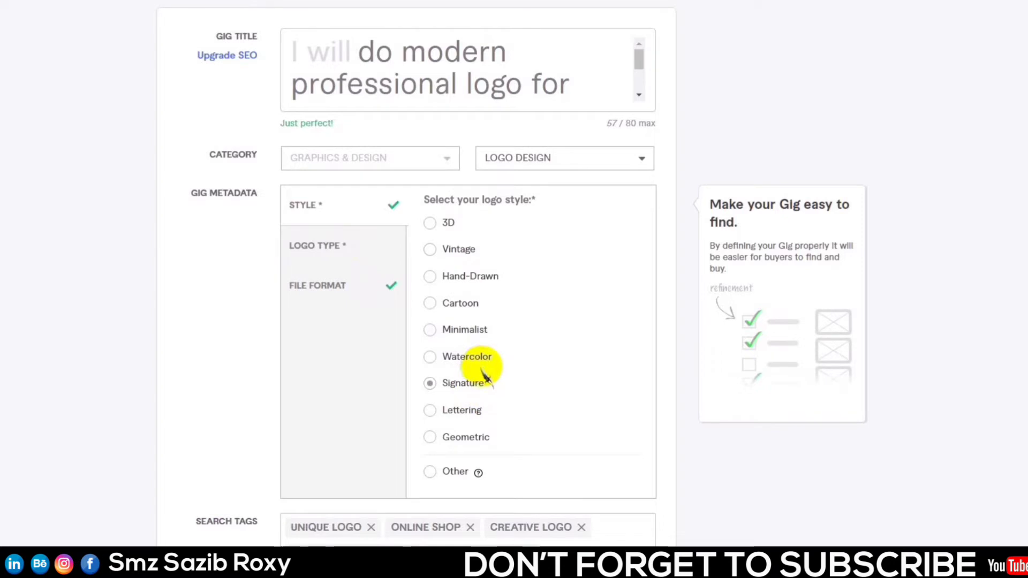
{"action": "left_click", "coordinate": [433, 330]}
{"action": "left_click", "coordinate": [327, 249]}
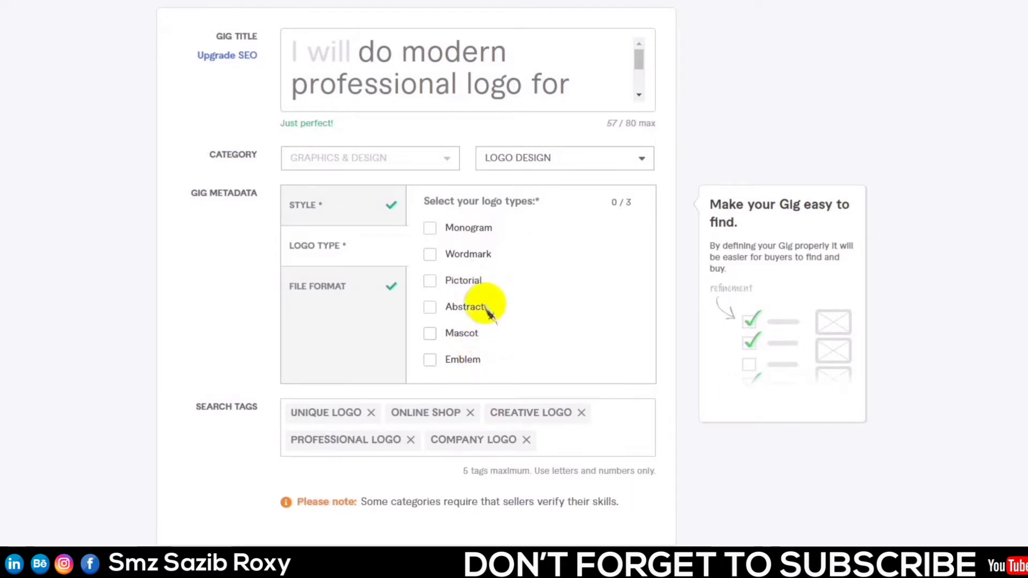
- Search Brave for 'Monogram logo' in a new tab beside the Fiverr gig
{"action": "left_click", "coordinate": [468, 236]}
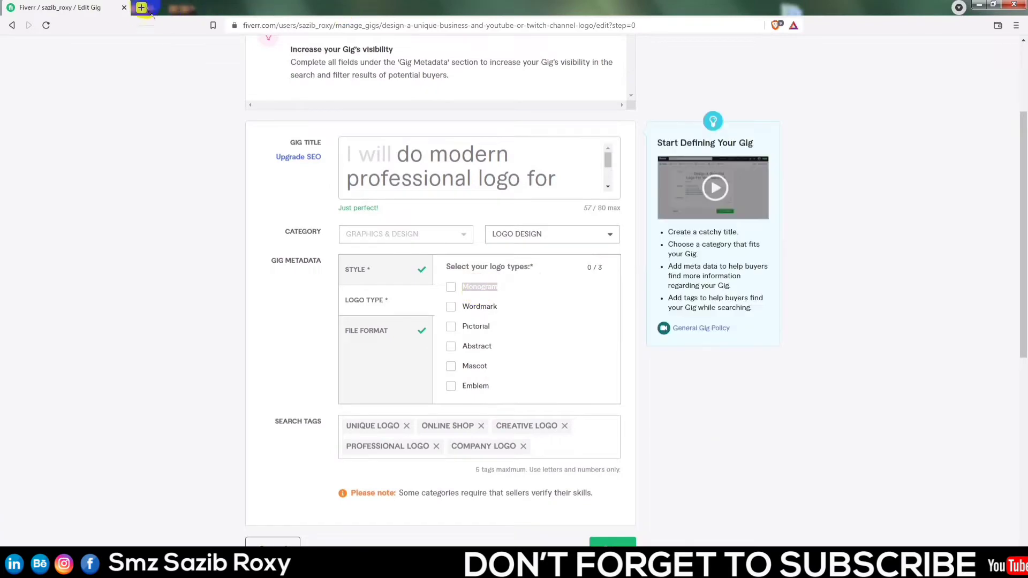
{"action": "key", "text": "ctrl+t"}
{"action": "type", "text": "Monogram"}
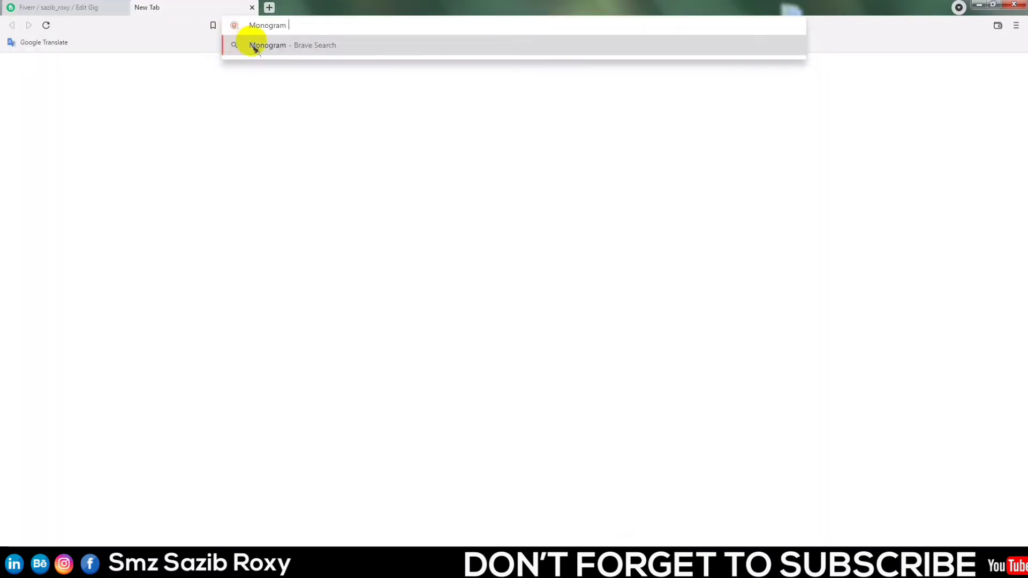
{"action": "type", "text": "logo"}
{"action": "key", "text": "Return"}
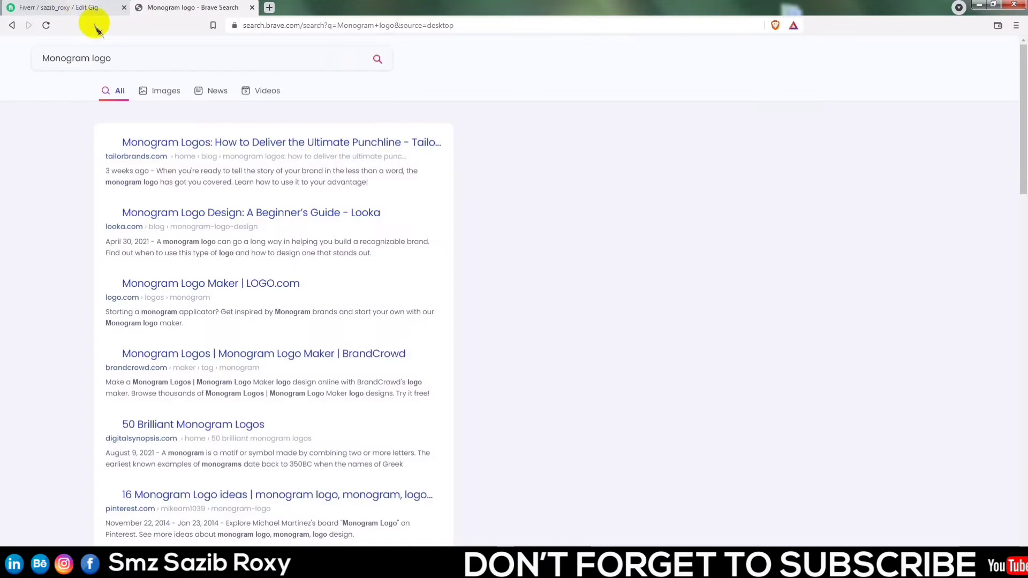
{"action": "left_click", "coordinate": [79, 8]}
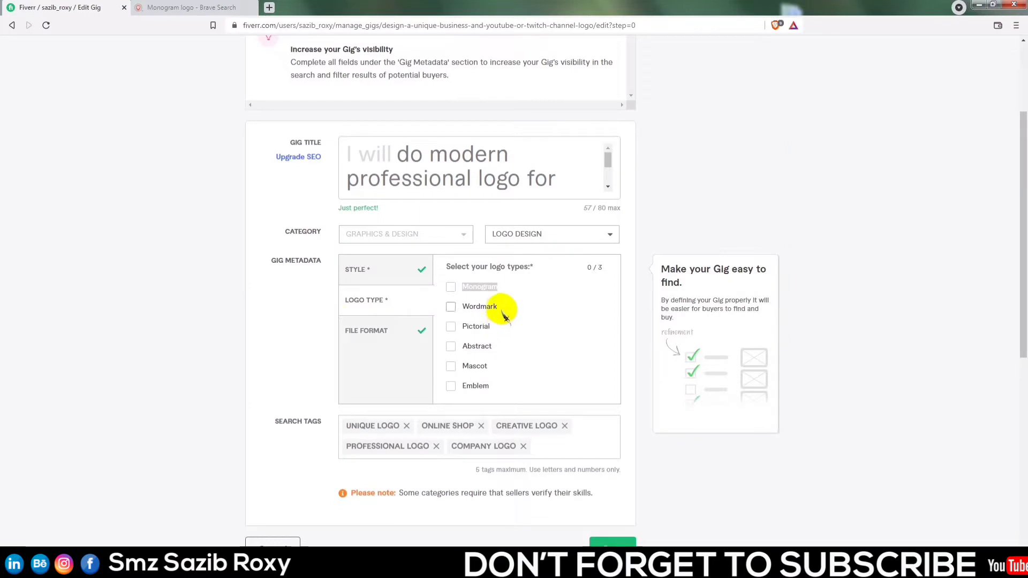
- Search Brave for 'Wordmark logo' in another new tab
{"action": "left_click", "coordinate": [270, 10]}
{"action": "type", "text": "Wordmark"}
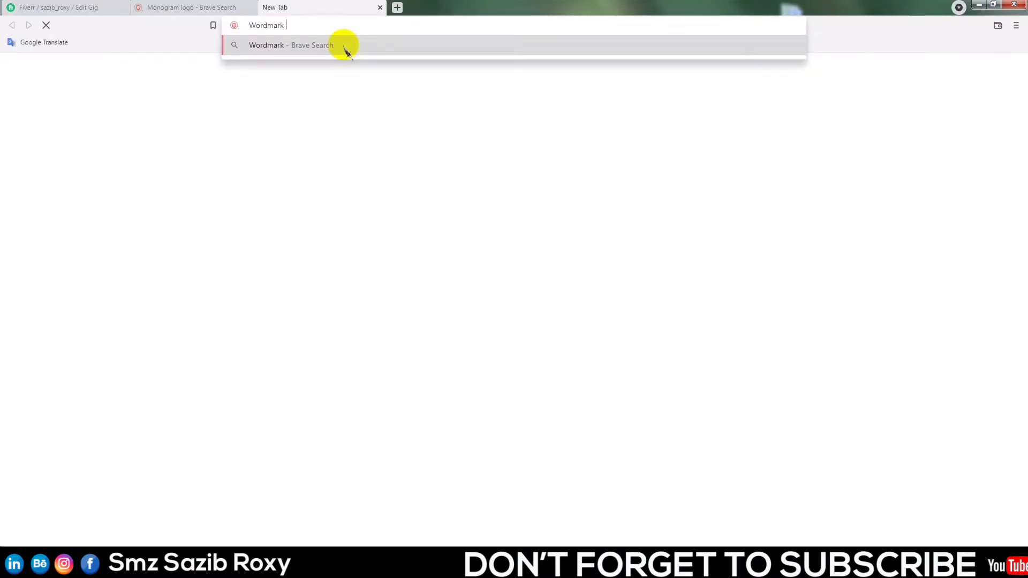
{"action": "type", "text": "l"}
{"action": "left_click", "coordinate": [346, 48]}
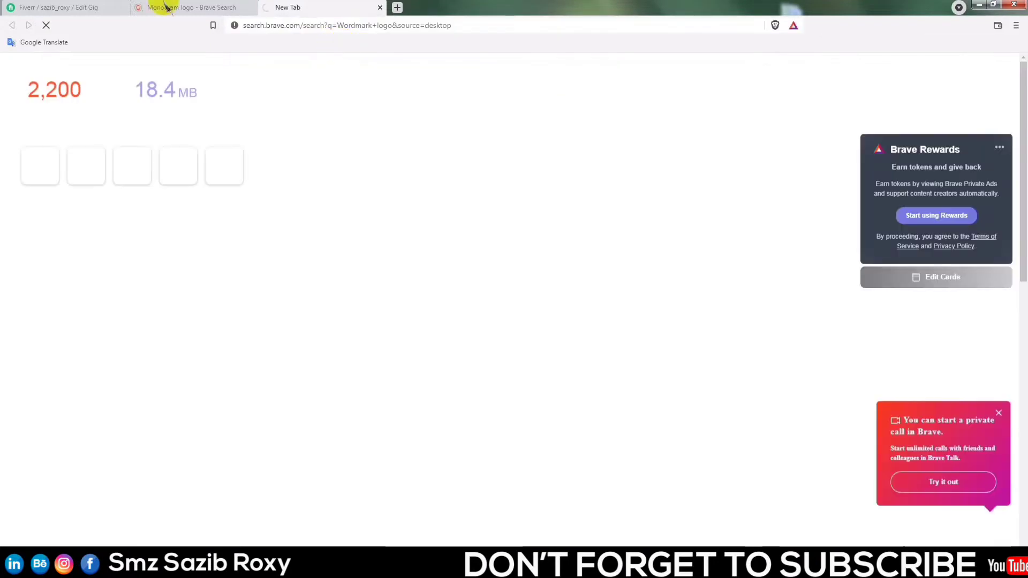
{"action": "left_click", "coordinate": [103, 8]}
- Copy 'Pictorial' from the gig page and search 'Pictorial logo' in a new tab
{"action": "left_click_drag", "start_coordinate": [524, 328], "coordinate": [470, 330]}
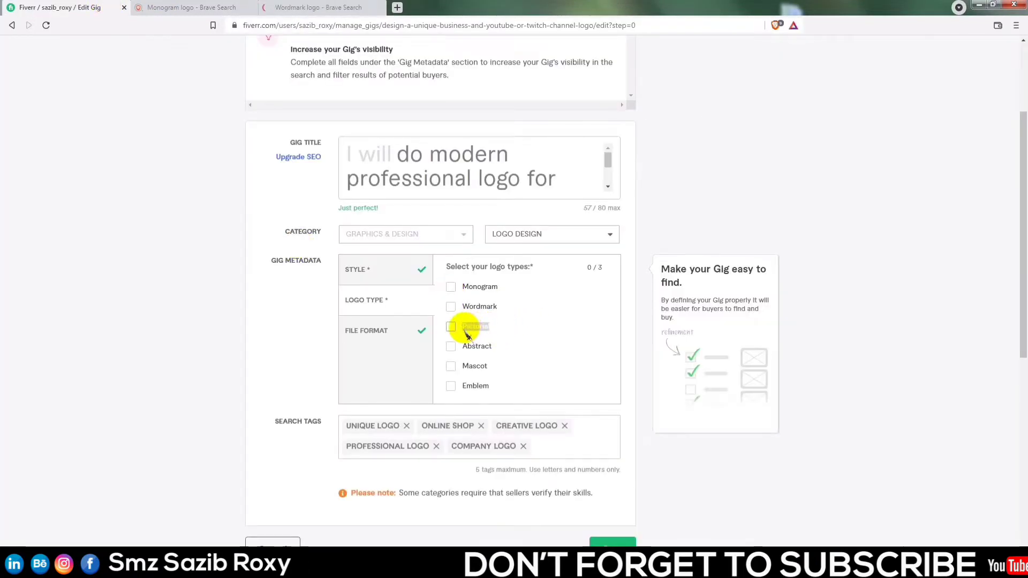
{"action": "key", "text": "ctrl+c"}
{"action": "key", "text": "ctrl+t"}
{"action": "key", "text": "ctrl+v"}
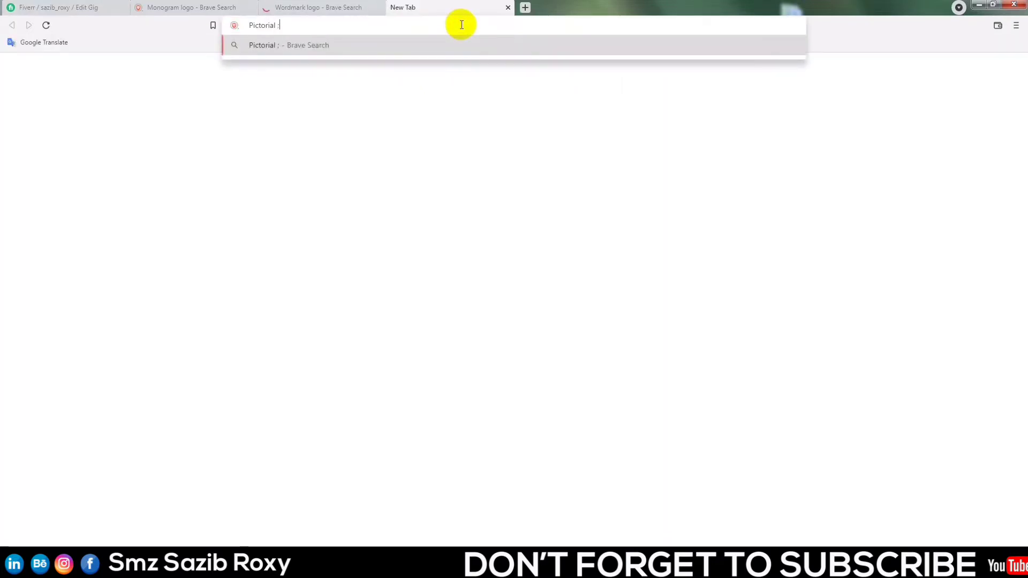
{"action": "key", "text": "BackSpace"}
{"action": "type", "text": "logo"}
{"action": "key", "text": "Return"}
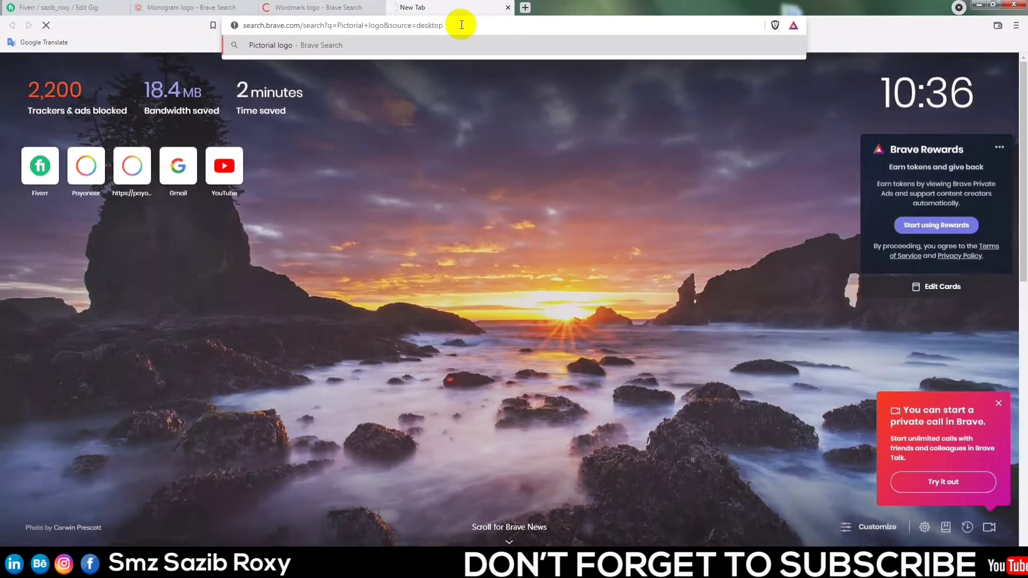
{"action": "left_click", "coordinate": [341, 8]}
{"action": "left_click", "coordinate": [168, 7]}
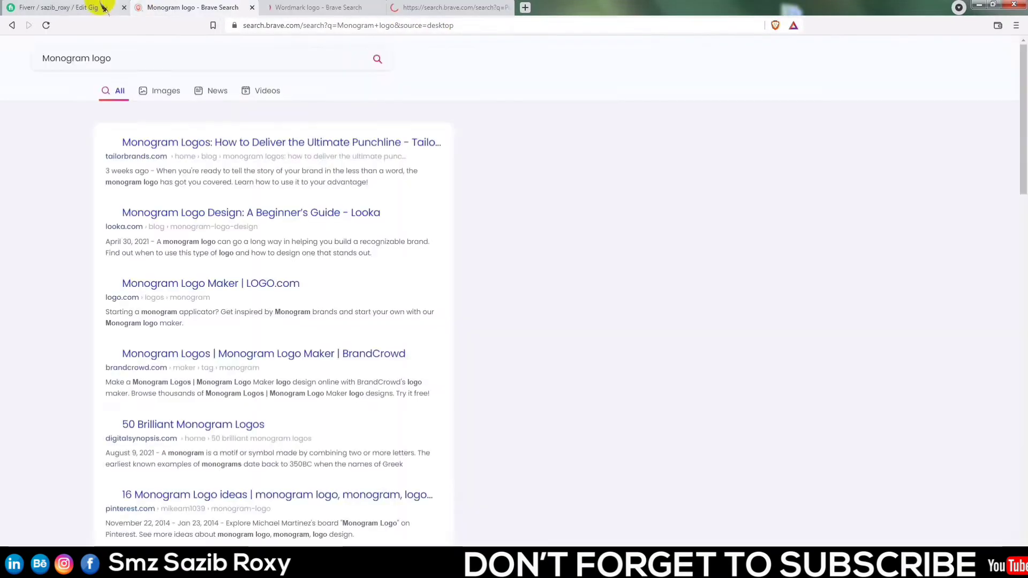
{"action": "left_click", "coordinate": [99, 8]}
- Search Brave for 'Abstract logo' in a new tab
{"action": "left_click", "coordinate": [480, 352]}
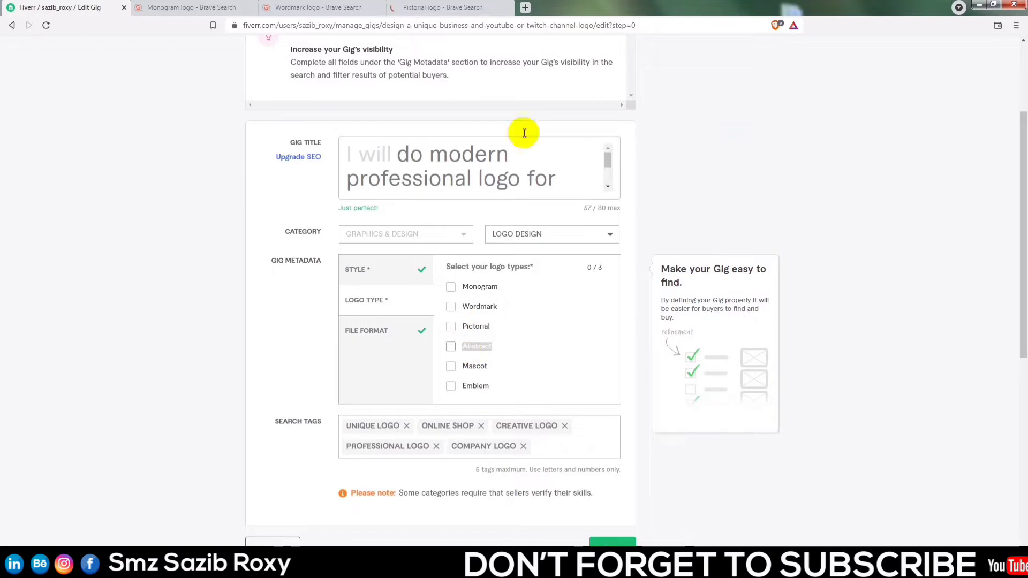
{"action": "left_click", "coordinate": [527, 9]}
{"action": "key", "text": "ctrl+v"}
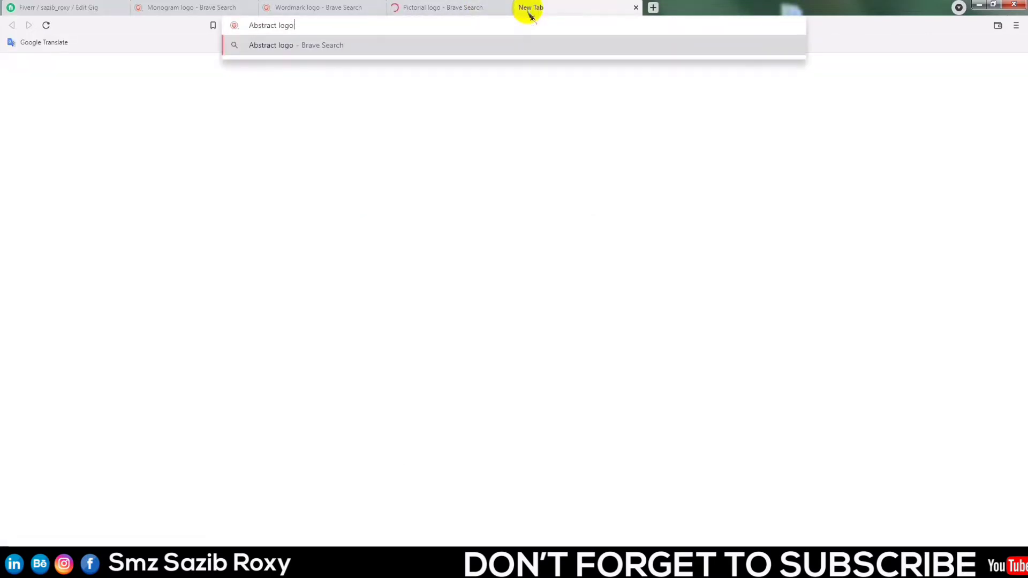
{"action": "key", "text": "Return"}
{"action": "left_click", "coordinate": [84, 6]}
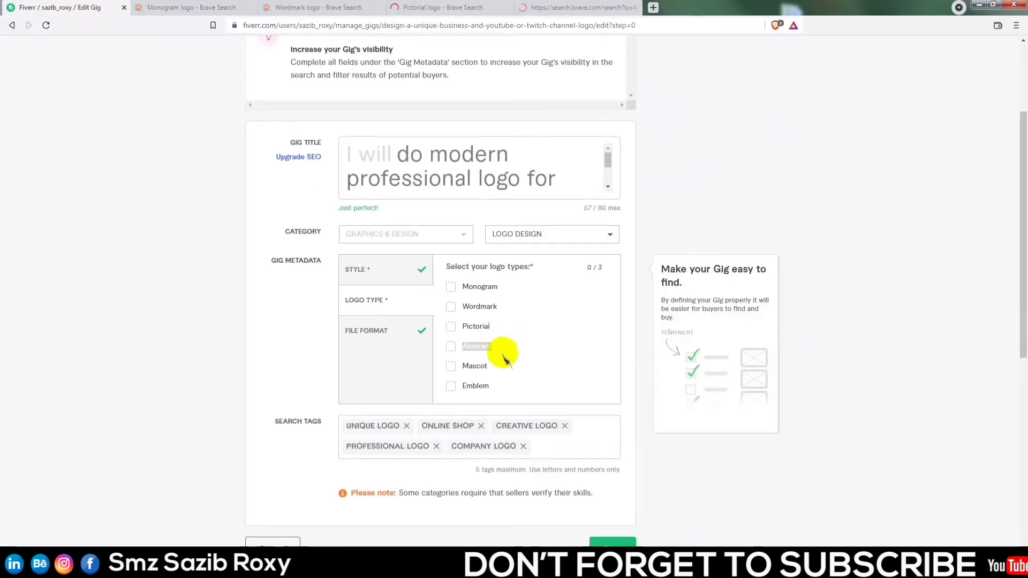
- Search Brave for 'Mascot logo' in a new tab
{"action": "double_click", "coordinate": [484, 365]}
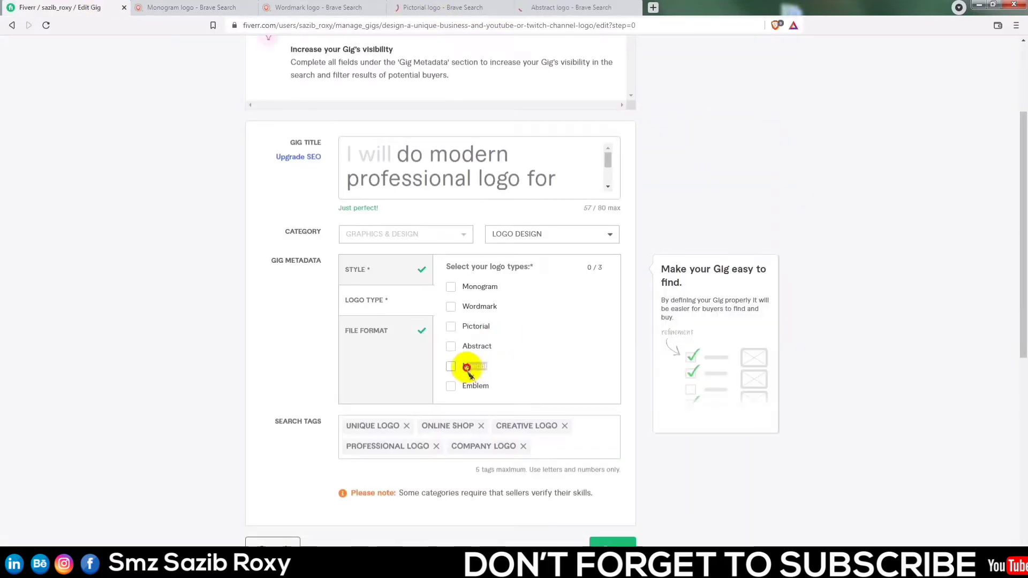
{"action": "left_click", "coordinate": [652, 7]}
{"action": "key", "text": "ctrl+v"}
{"action": "type", "text": "log"}
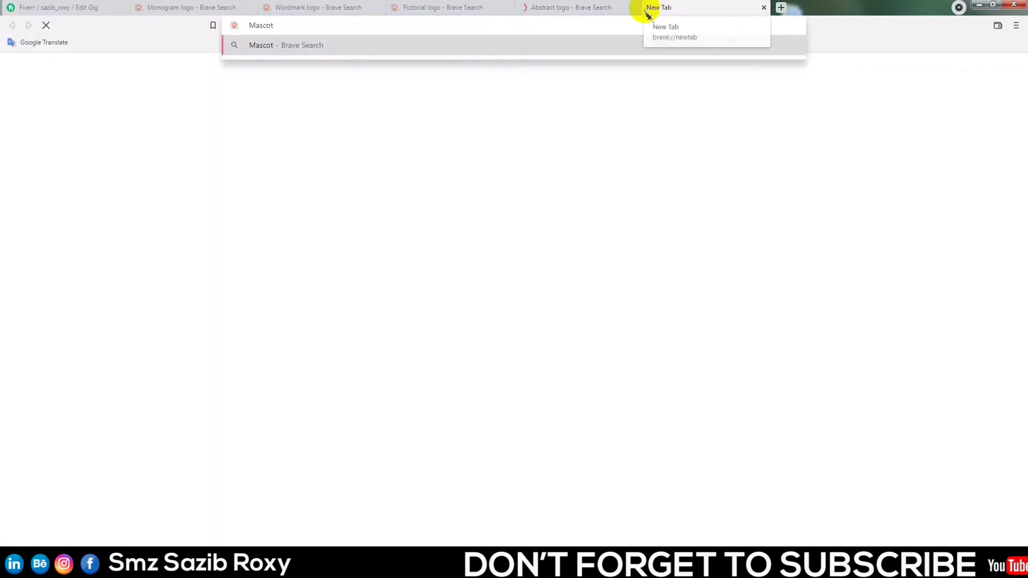
{"action": "type", "text": "og"}
{"action": "key", "text": "Return"}
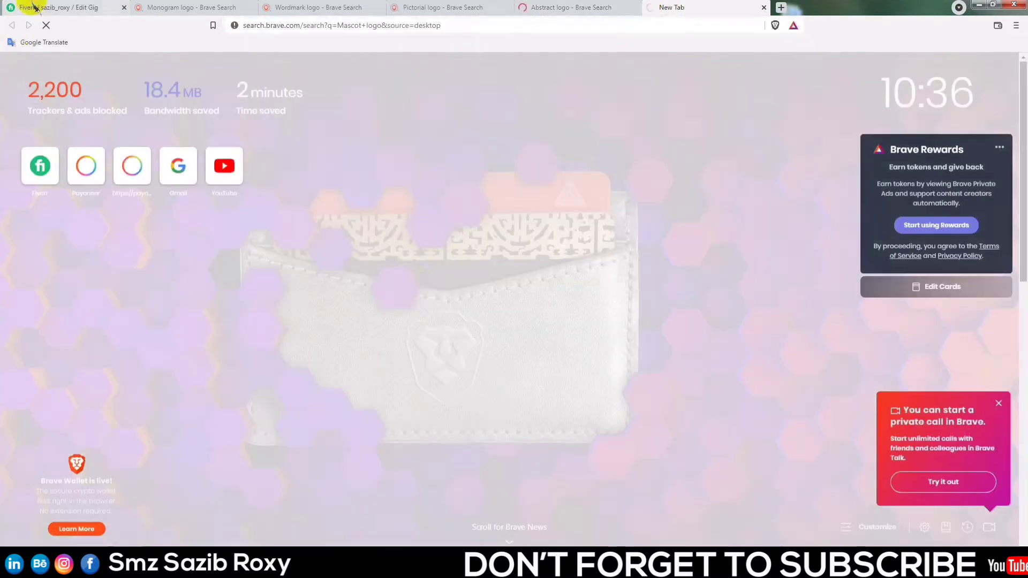
{"action": "left_click", "coordinate": [34, 7]}
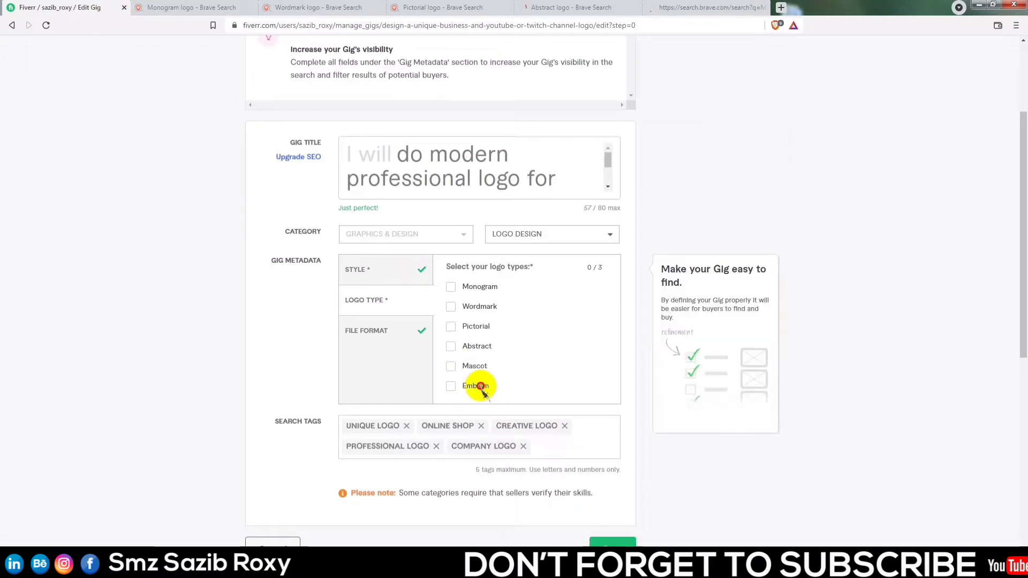
- Search Brave for 'Emblem logo' in a new tab, then view the Monogram results
{"action": "left_click", "coordinate": [783, 8]}
{"action": "key", "text": "ctrl+v"}
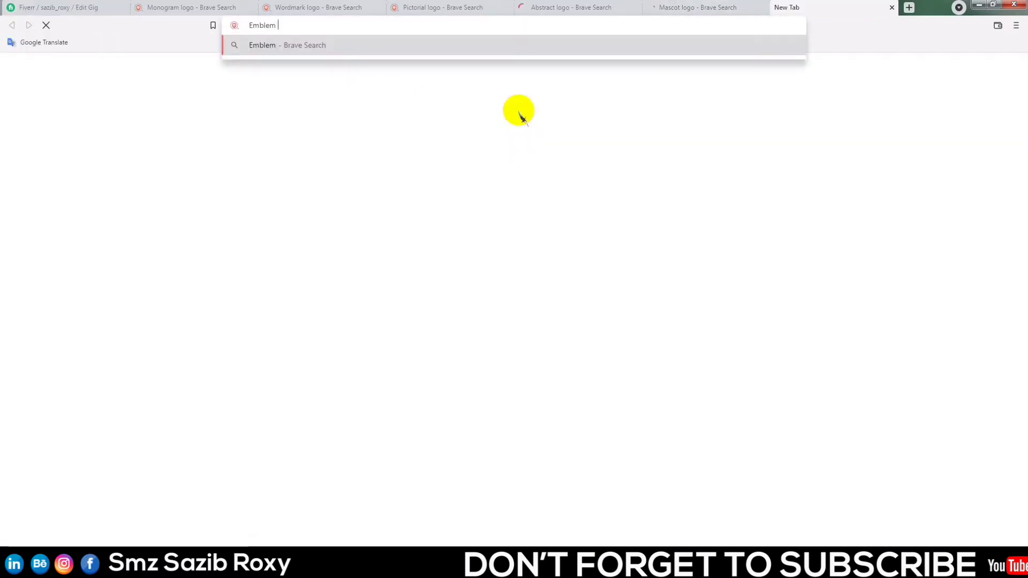
{"action": "type", "text": "logo"}
{"action": "key", "text": "Return"}
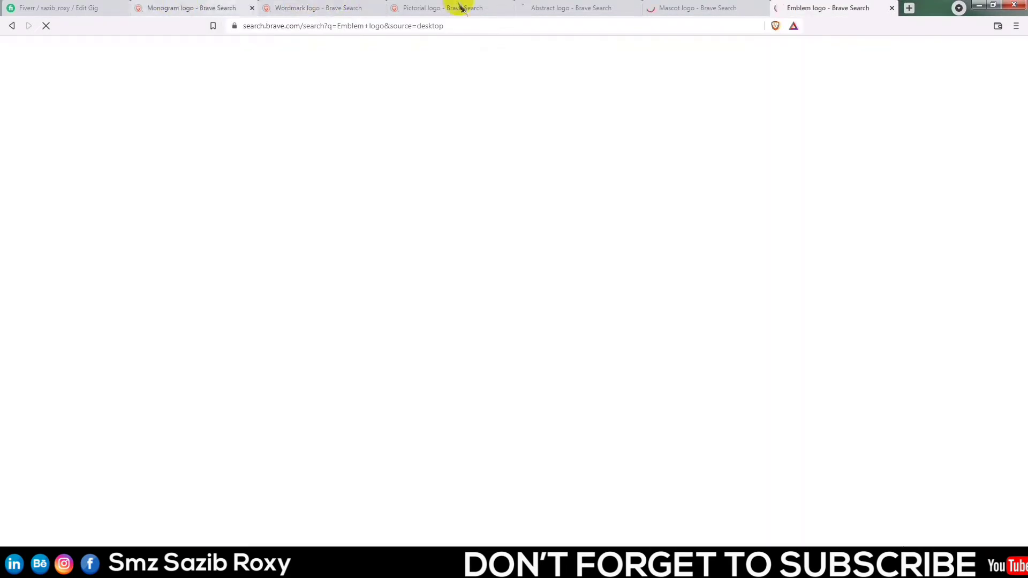
{"action": "left_click", "coordinate": [68, 8]}
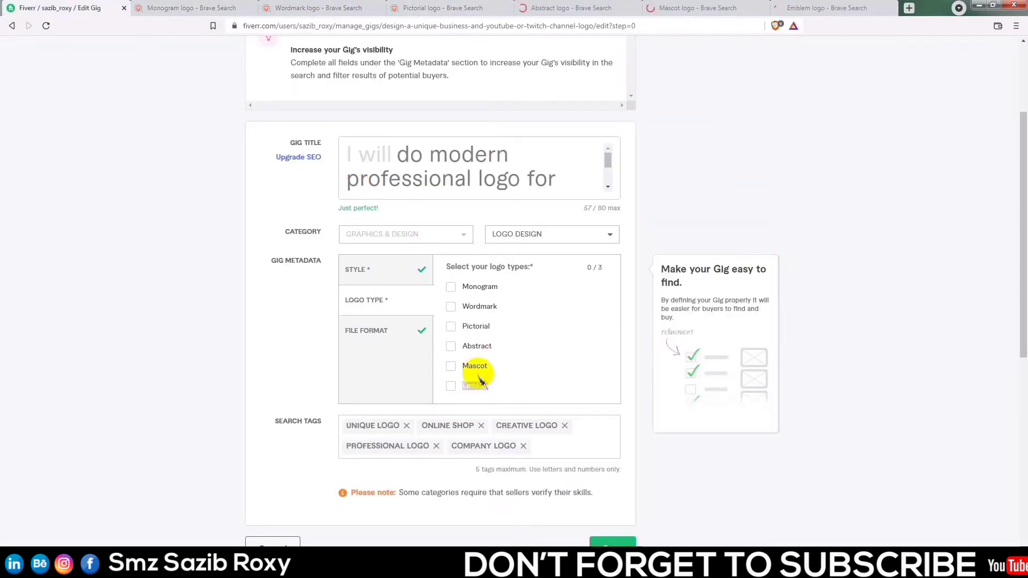
{"action": "left_click", "coordinate": [202, 7]}
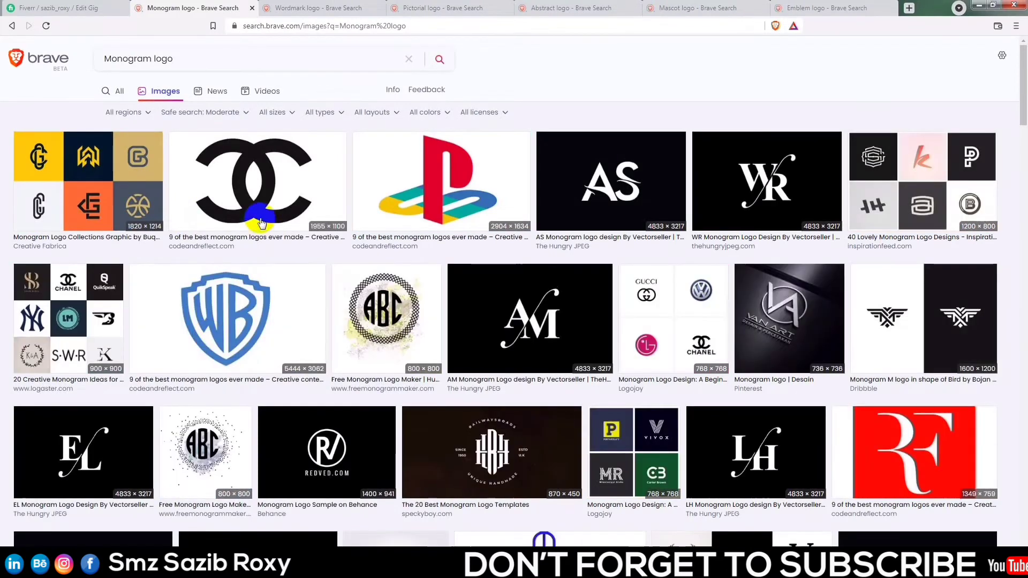
- Browse the monogram logo images, previewing the ABC and BSG monograms
{"action": "scroll", "coordinate": [375, 329], "scroll_direction": "down", "scroll_amount": 1}
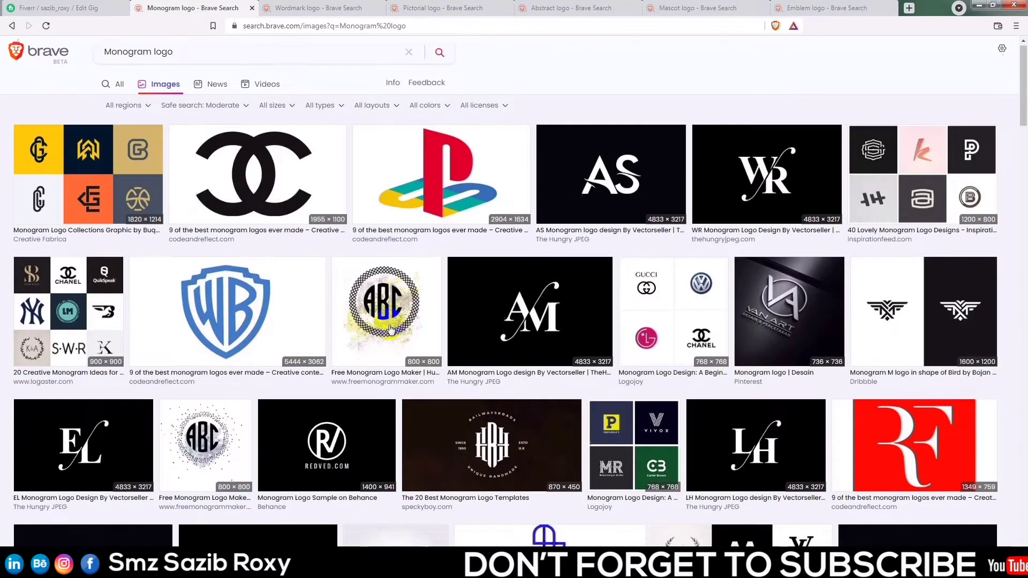
{"action": "scroll", "coordinate": [389, 329], "scroll_direction": "down", "scroll_amount": 2}
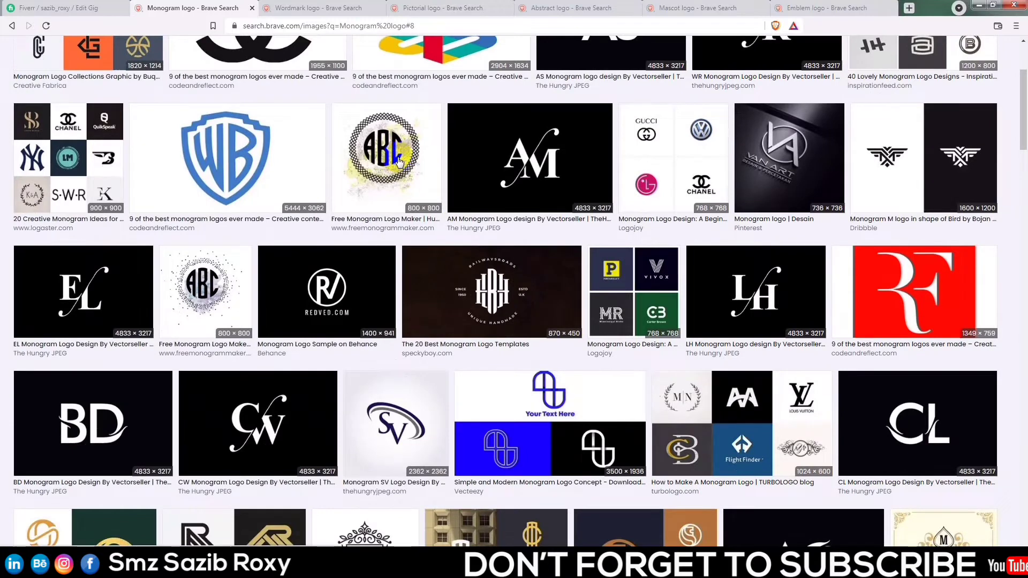
{"action": "left_click", "coordinate": [399, 162]}
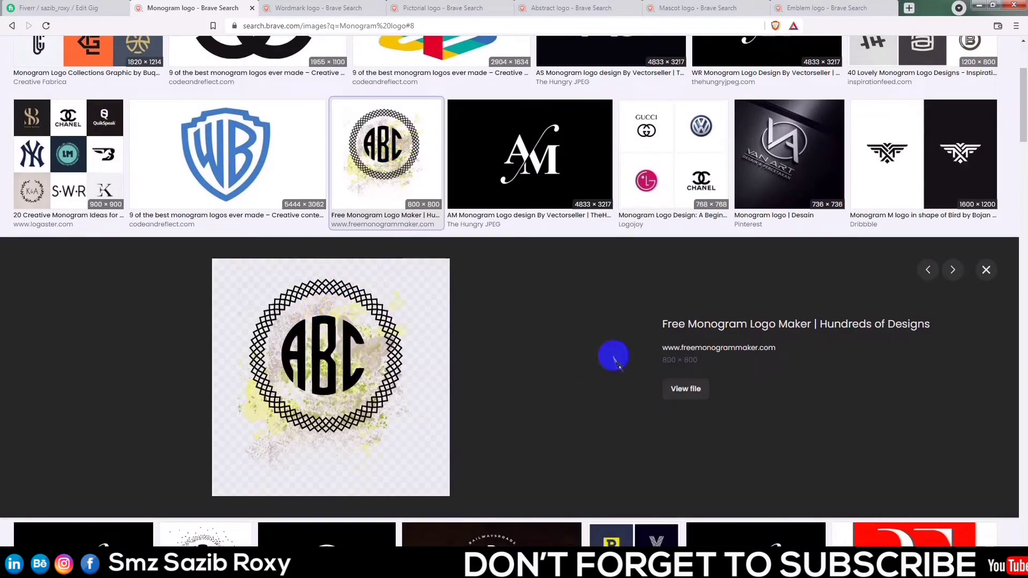
{"action": "left_click", "coordinate": [986, 270]}
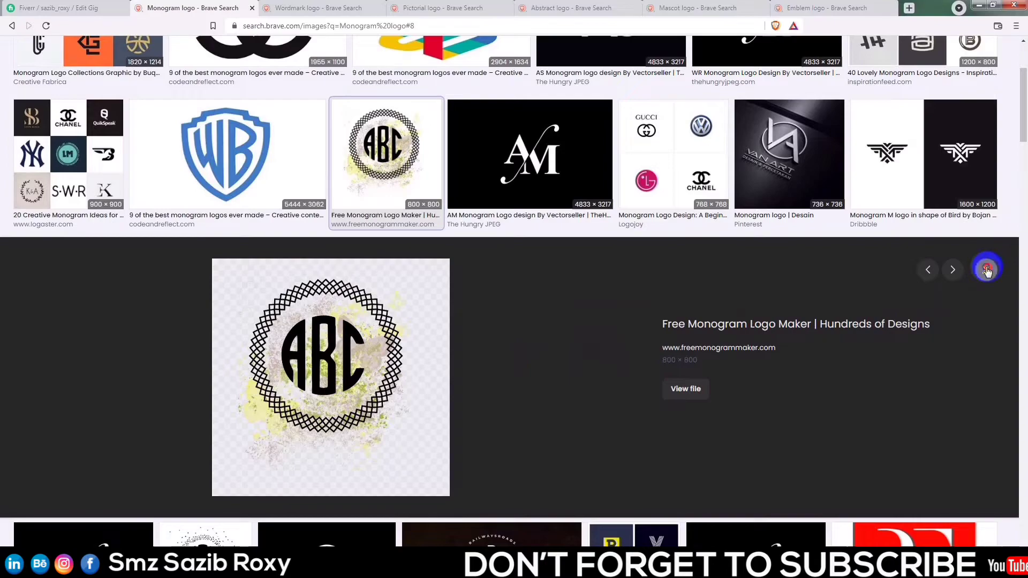
{"action": "scroll", "coordinate": [566, 340], "scroll_direction": "down", "scroll_amount": 6}
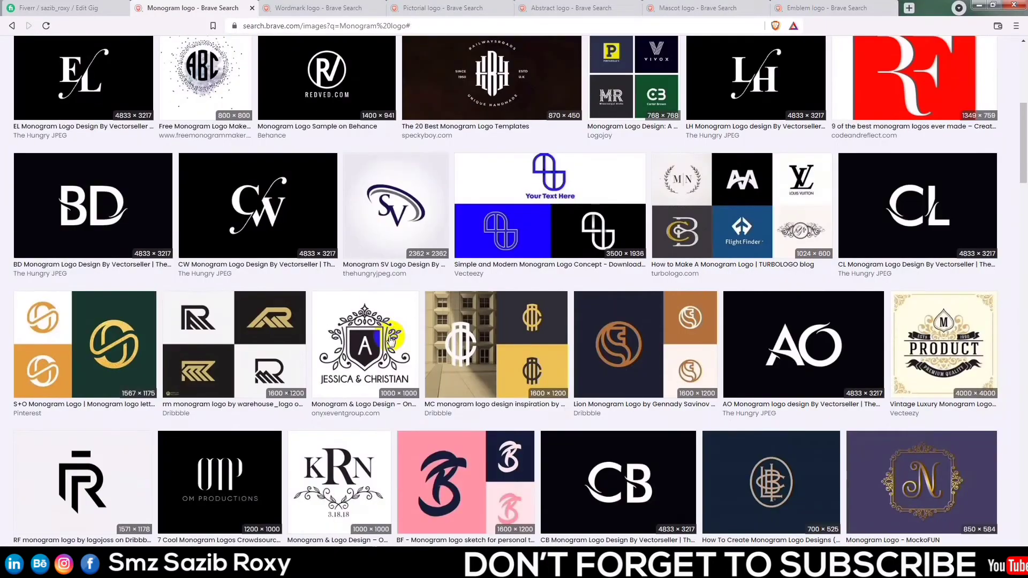
{"action": "scroll", "coordinate": [390, 342], "scroll_direction": "down", "scroll_amount": 6}
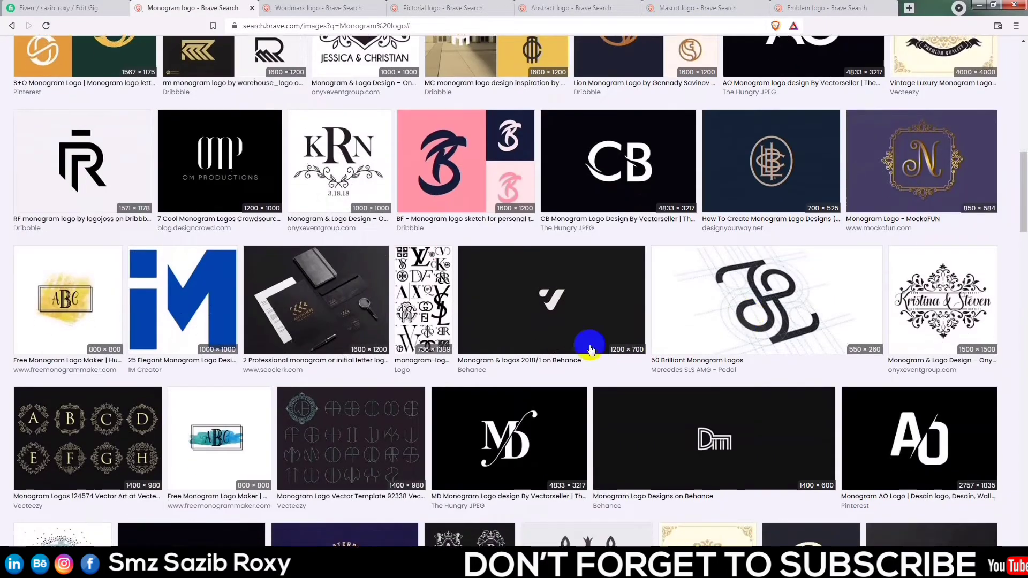
{"action": "scroll", "coordinate": [561, 348], "scroll_direction": "down", "scroll_amount": 5}
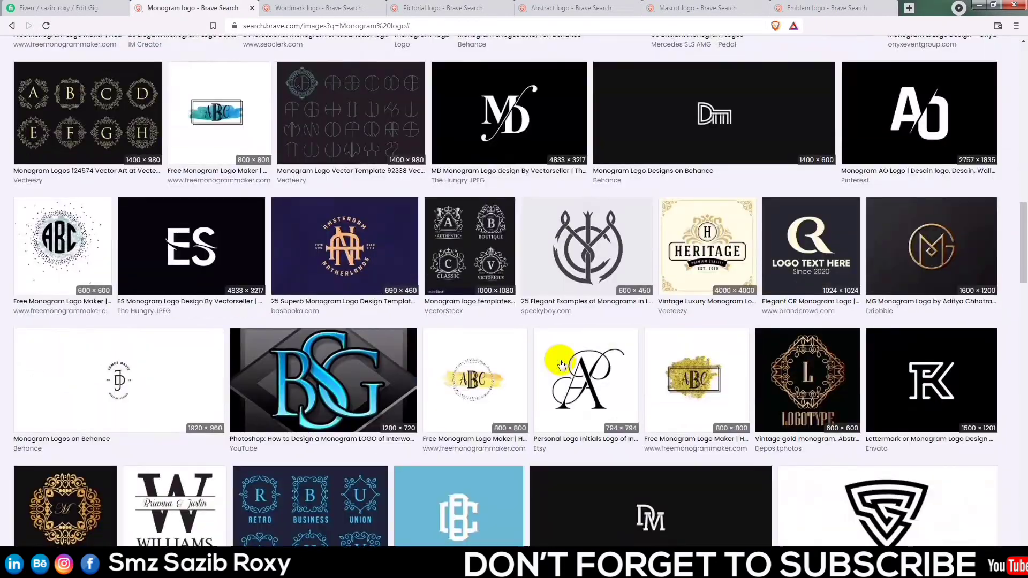
{"action": "scroll", "coordinate": [343, 392], "scroll_direction": "up", "scroll_amount": 5}
{"action": "scroll", "coordinate": [345, 397], "scroll_direction": "down", "scroll_amount": 4}
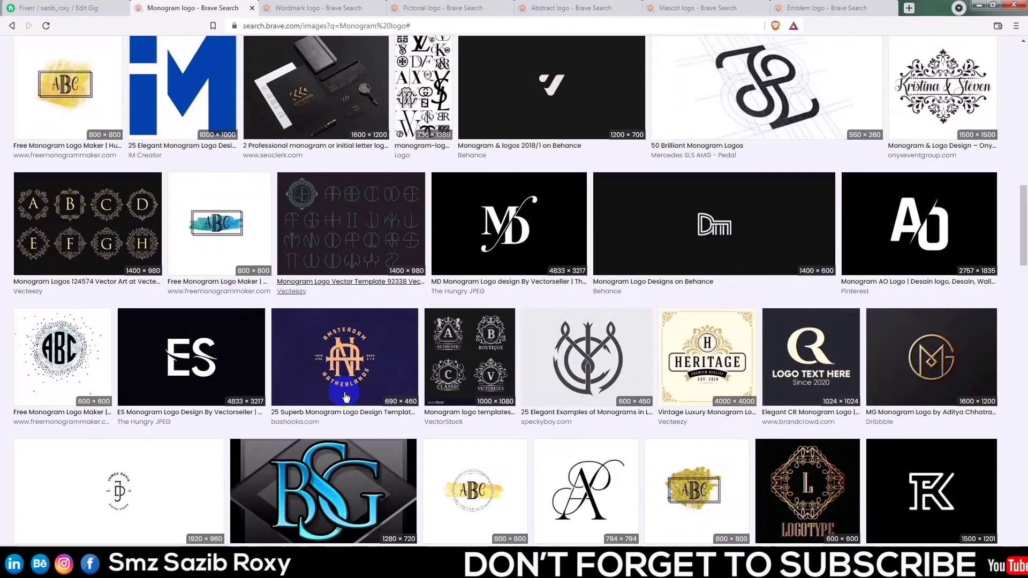
{"action": "left_click", "coordinate": [346, 388]}
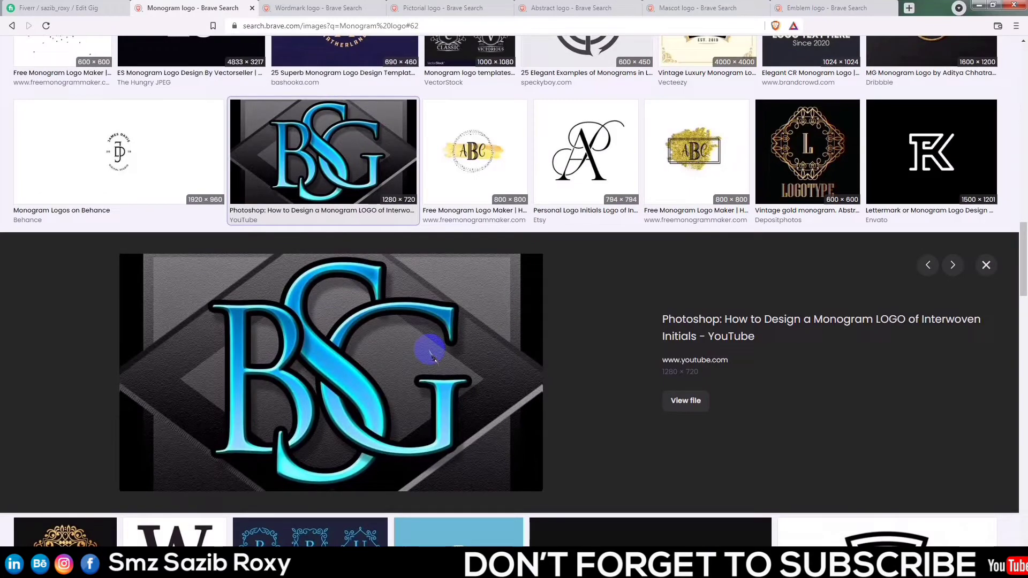
{"action": "left_click", "coordinate": [986, 265]}
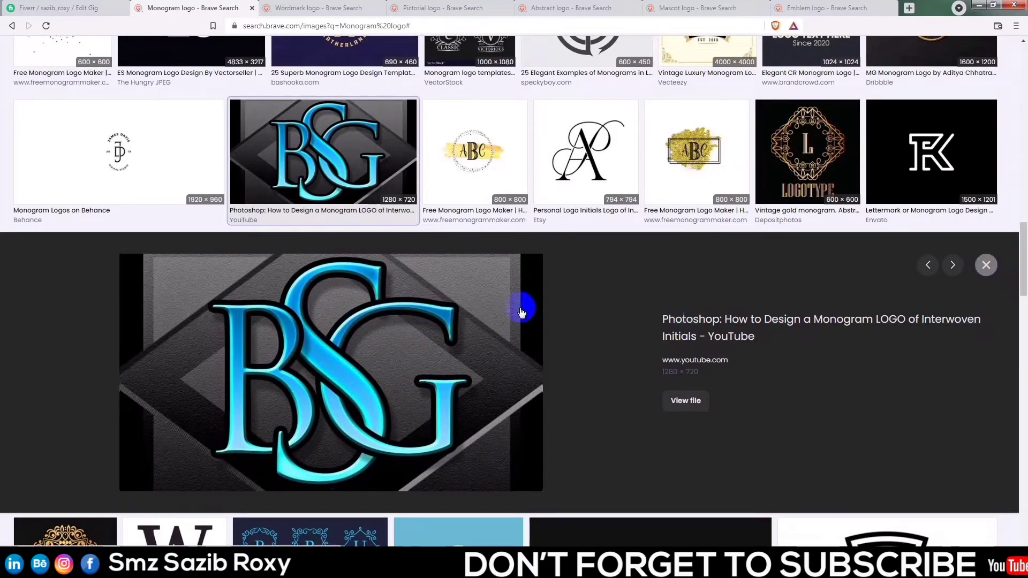
{"action": "scroll", "coordinate": [503, 305], "scroll_direction": "down", "scroll_amount": 3}
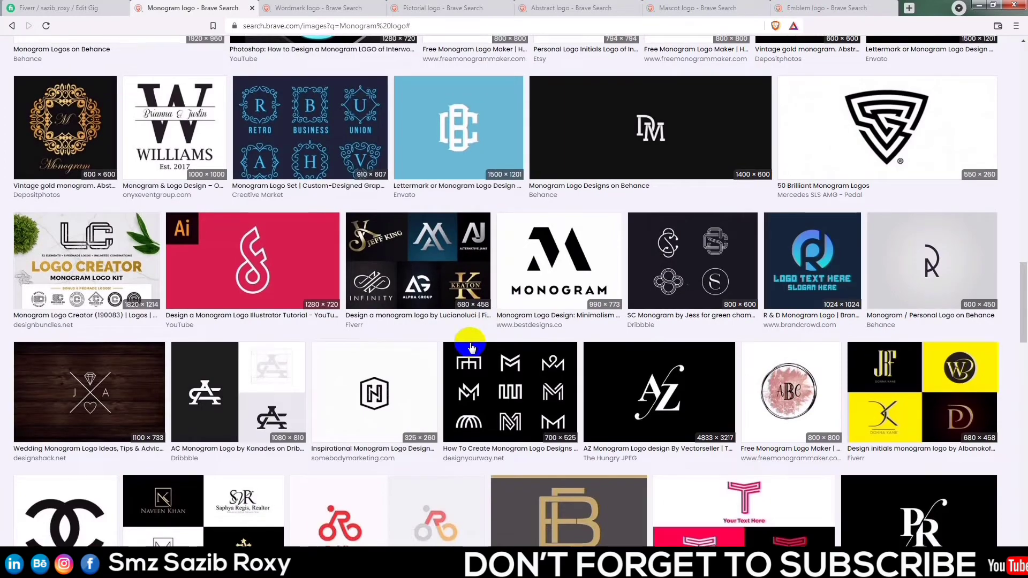
{"action": "scroll", "coordinate": [471, 345], "scroll_direction": "down", "scroll_amount": 3}
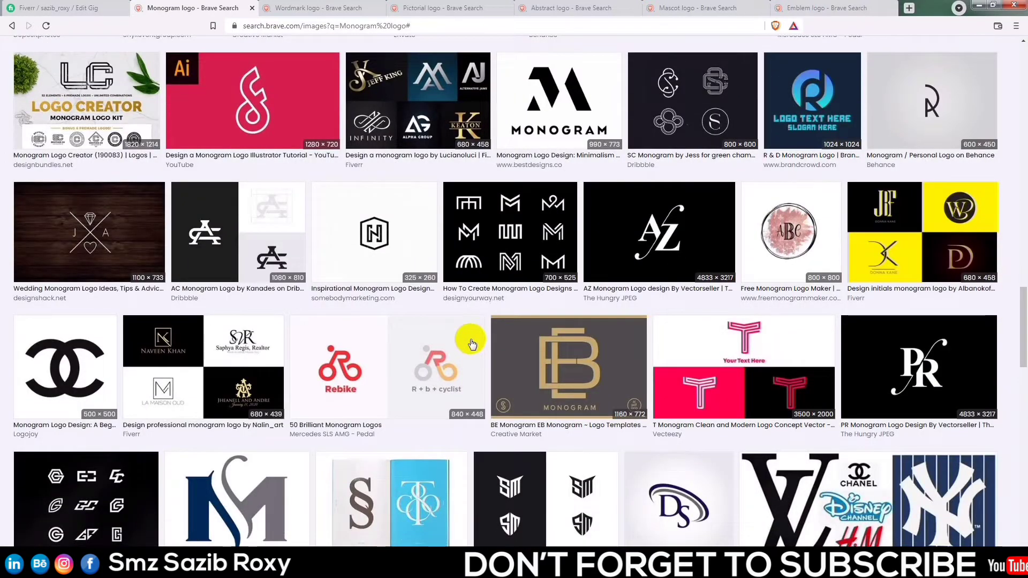
{"action": "scroll", "coordinate": [471, 346], "scroll_direction": "up", "scroll_amount": 20}
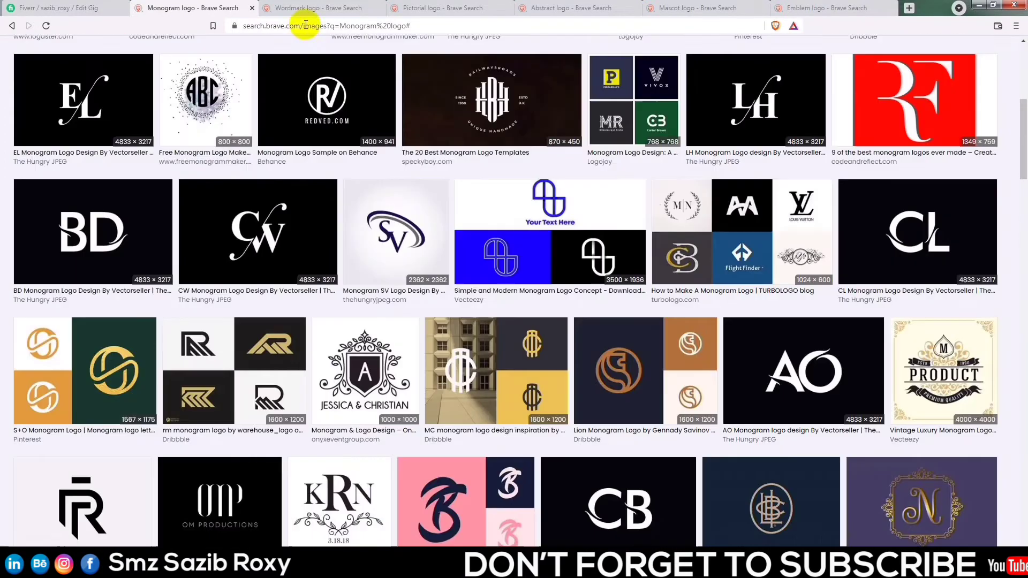
- Preview the 'How to Make A Monogram Logo' collage, then return to the Wordmark logo results
{"action": "left_click", "coordinate": [324, 7]}
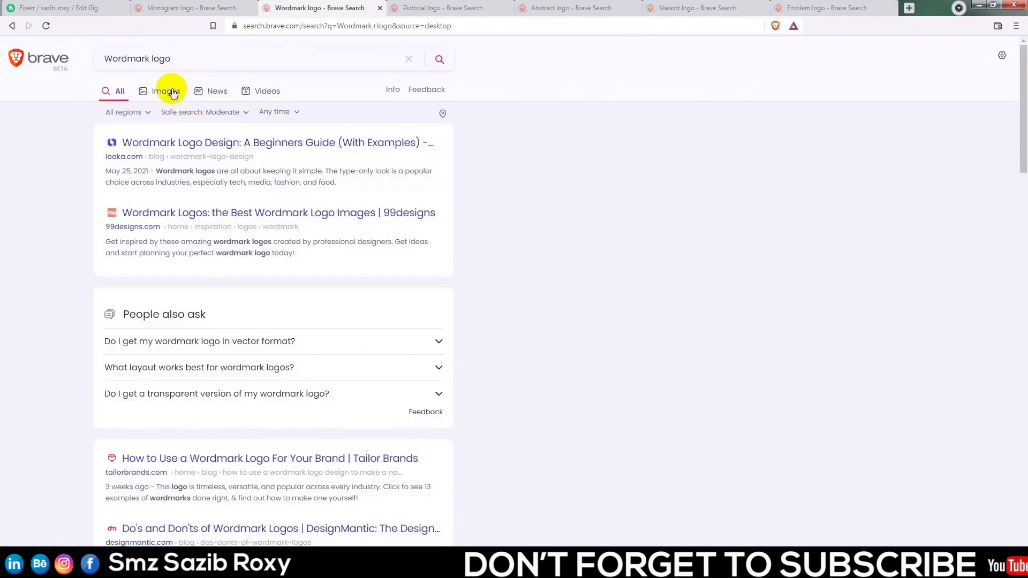
{"action": "left_click", "coordinate": [182, 8]}
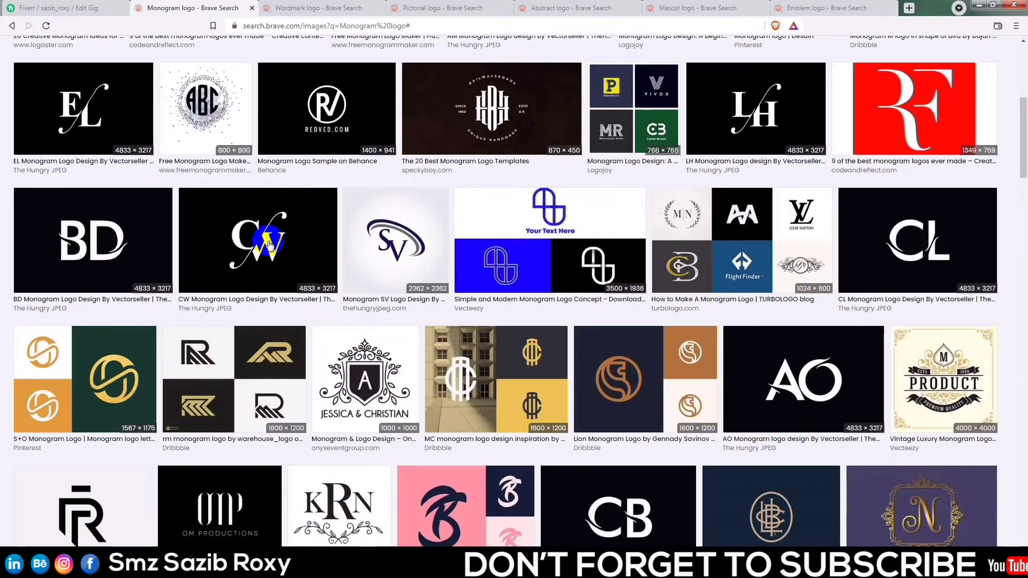
{"action": "scroll", "coordinate": [694, 341], "scroll_direction": "up", "scroll_amount": 2}
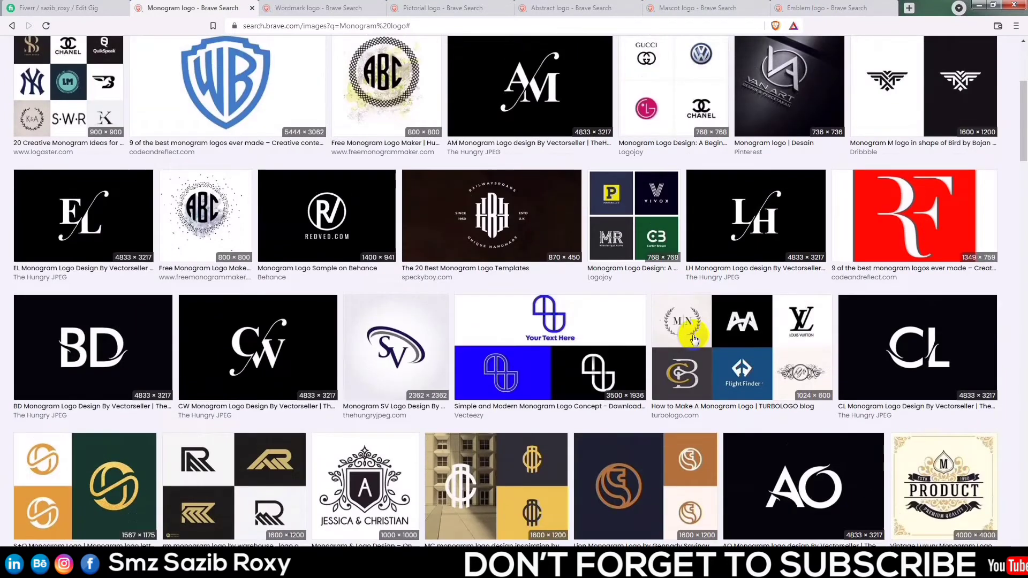
{"action": "left_click", "coordinate": [695, 340]}
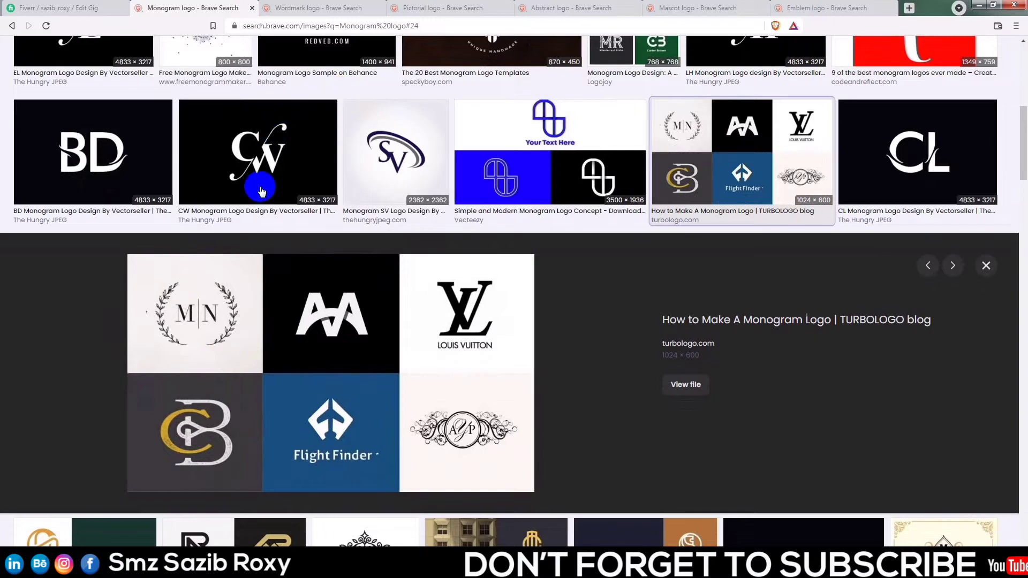
{"action": "scroll", "coordinate": [262, 191], "scroll_direction": "up", "scroll_amount": 4}
{"action": "left_click", "coordinate": [298, 8]}
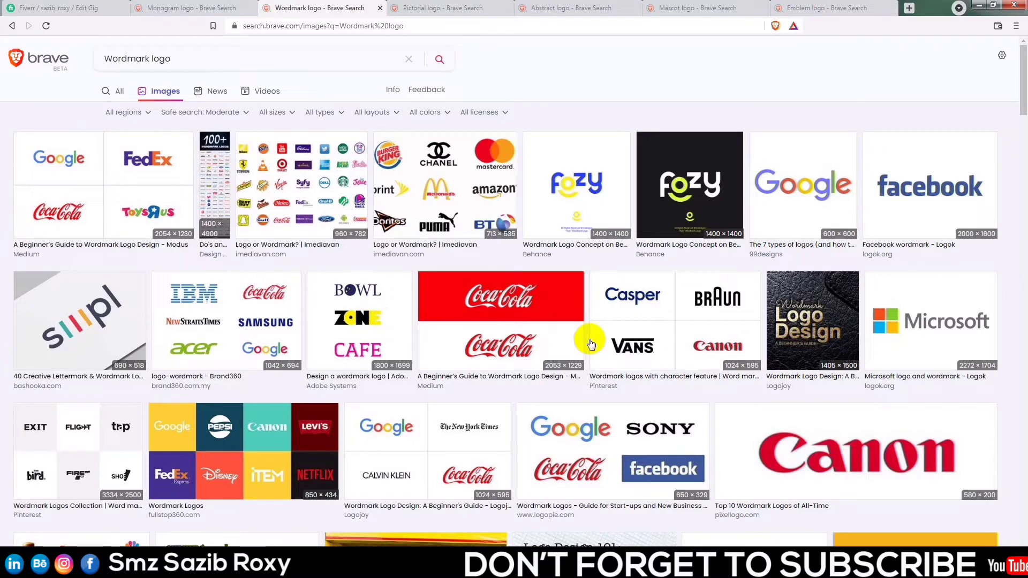
- Preview wordmark examples: the Google/SONY/Coca-Cola collage, pixweld and VISA
{"action": "left_click", "coordinate": [581, 425]}
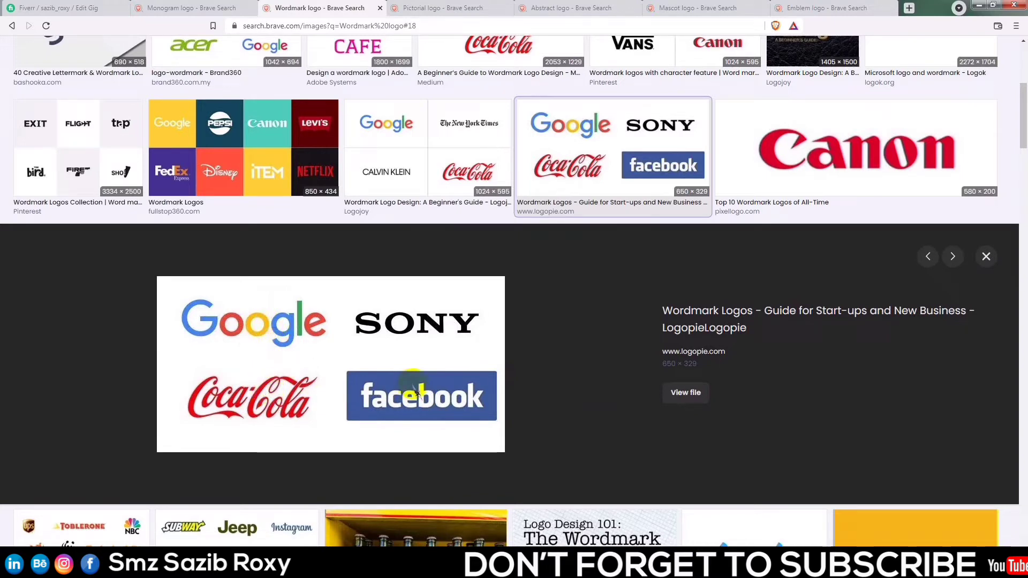
{"action": "scroll", "coordinate": [635, 328], "scroll_direction": "down", "scroll_amount": 3}
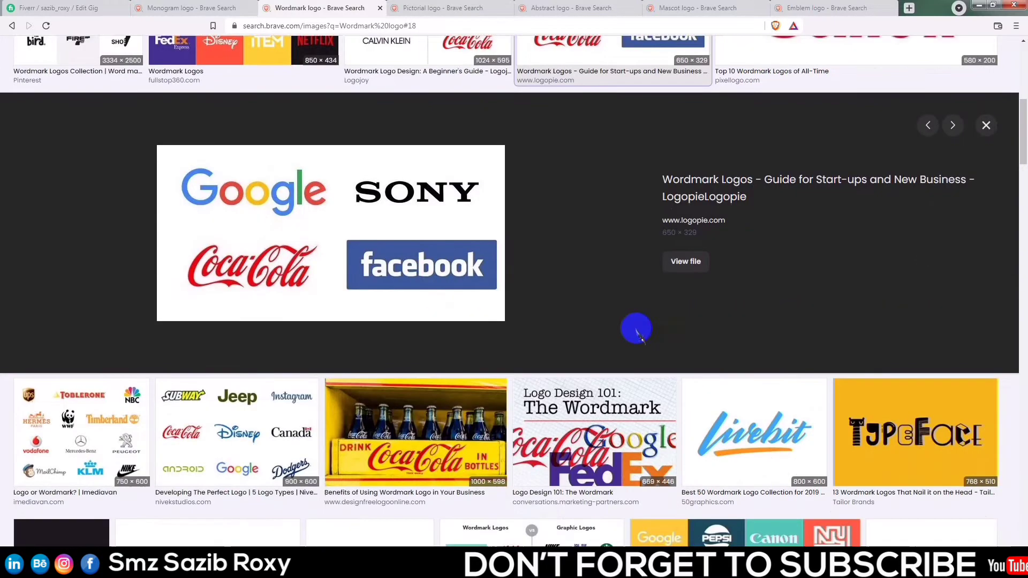
{"action": "scroll", "coordinate": [535, 300], "scroll_direction": "down", "scroll_amount": 3}
{"action": "scroll", "coordinate": [359, 292], "scroll_direction": "down", "scroll_amount": 2}
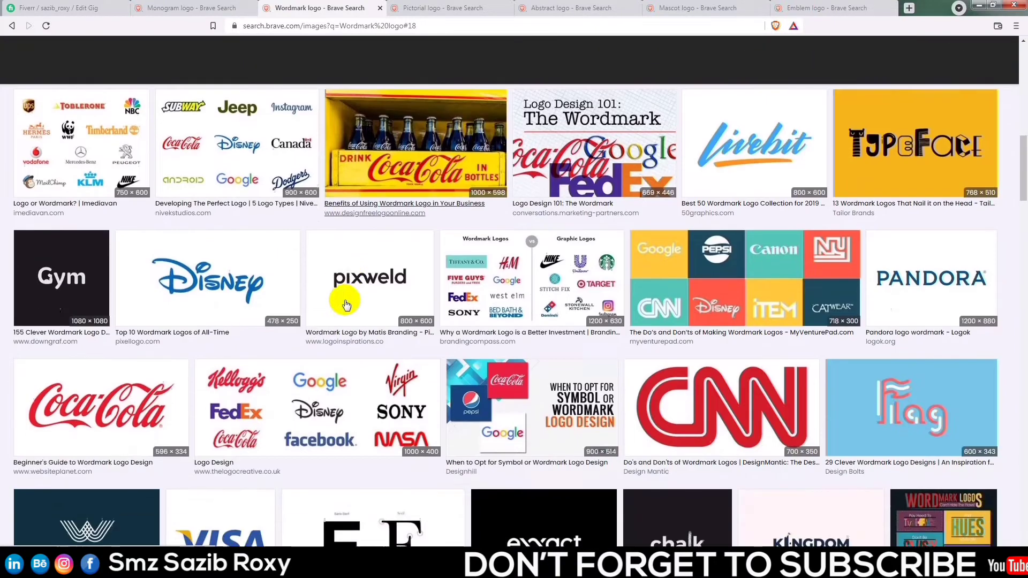
{"action": "left_click", "coordinate": [354, 283]}
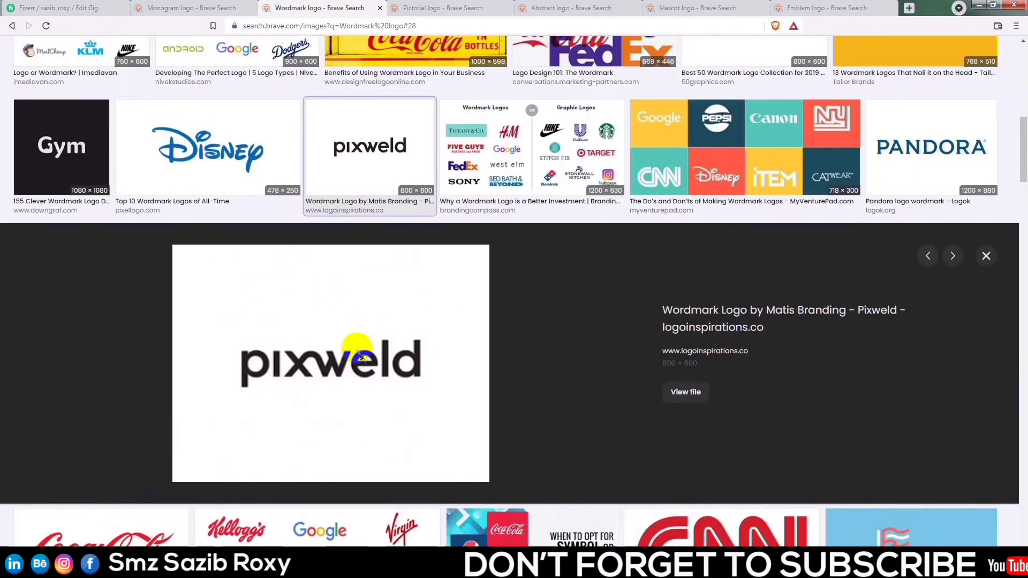
{"action": "scroll", "coordinate": [274, 382], "scroll_direction": "down", "scroll_amount": 5}
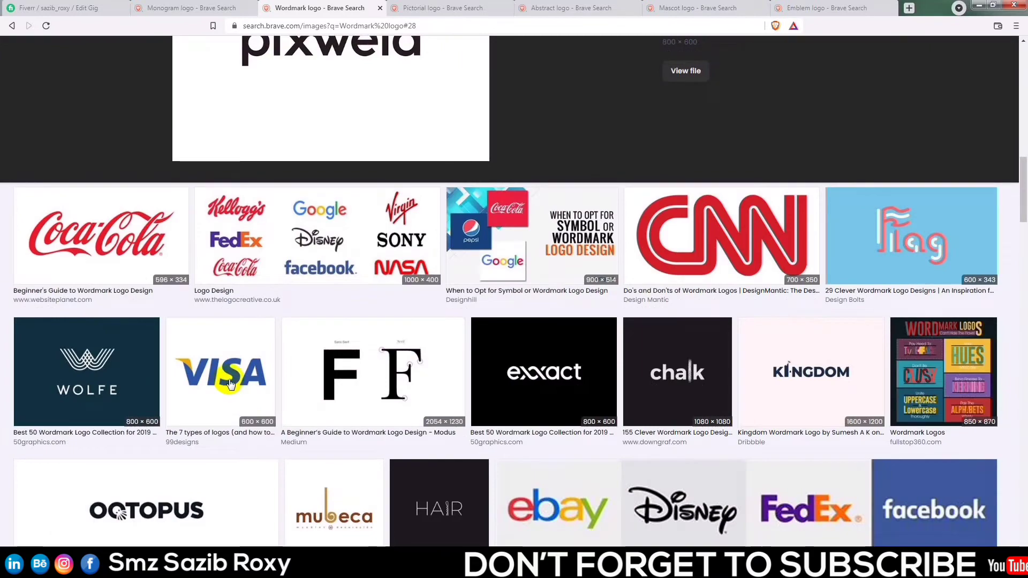
{"action": "left_click", "coordinate": [268, 364]}
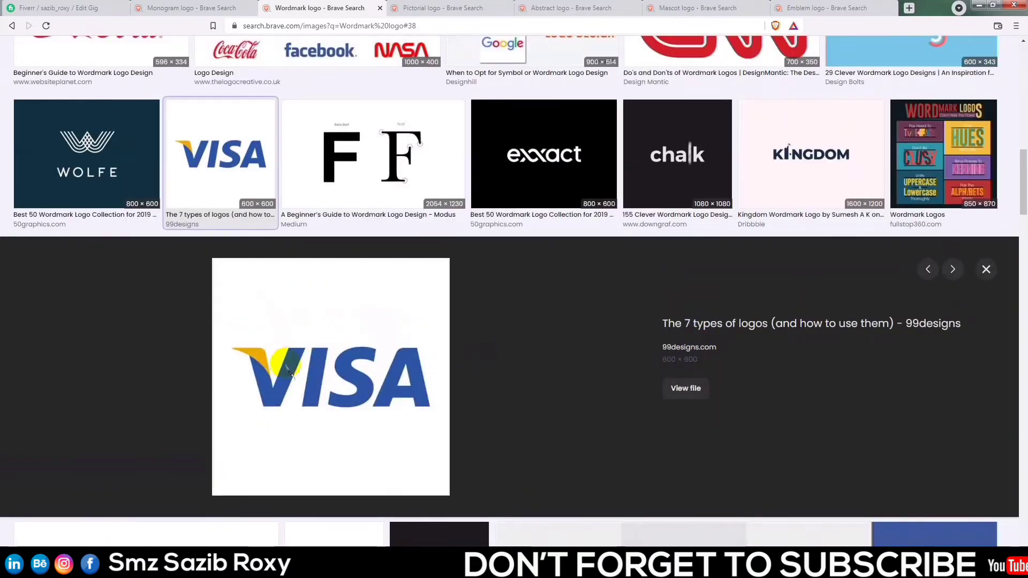
{"action": "scroll", "coordinate": [587, 325], "scroll_direction": "up", "scroll_amount": 3}
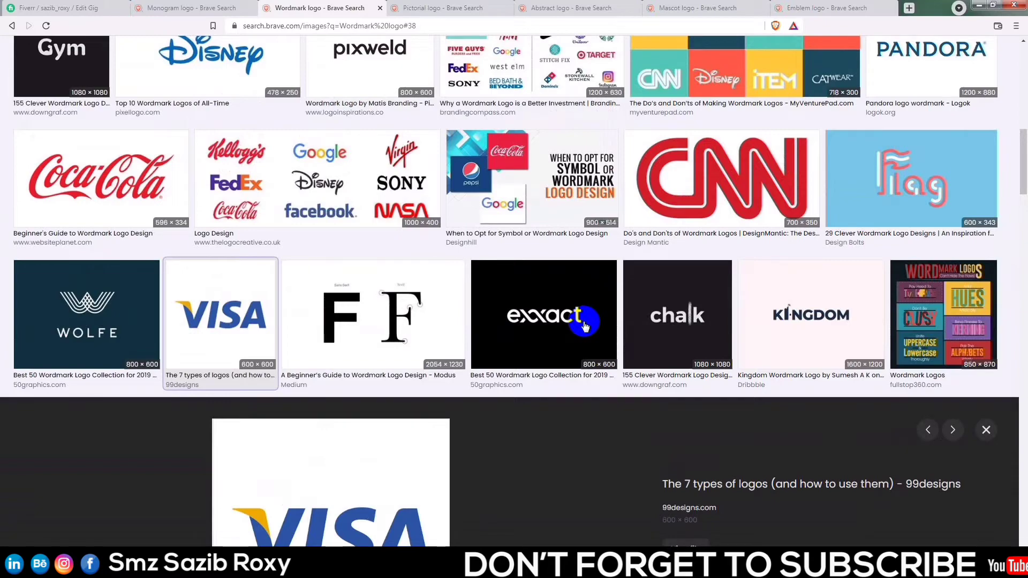
{"action": "scroll", "coordinate": [573, 331], "scroll_direction": "up", "scroll_amount": 10}
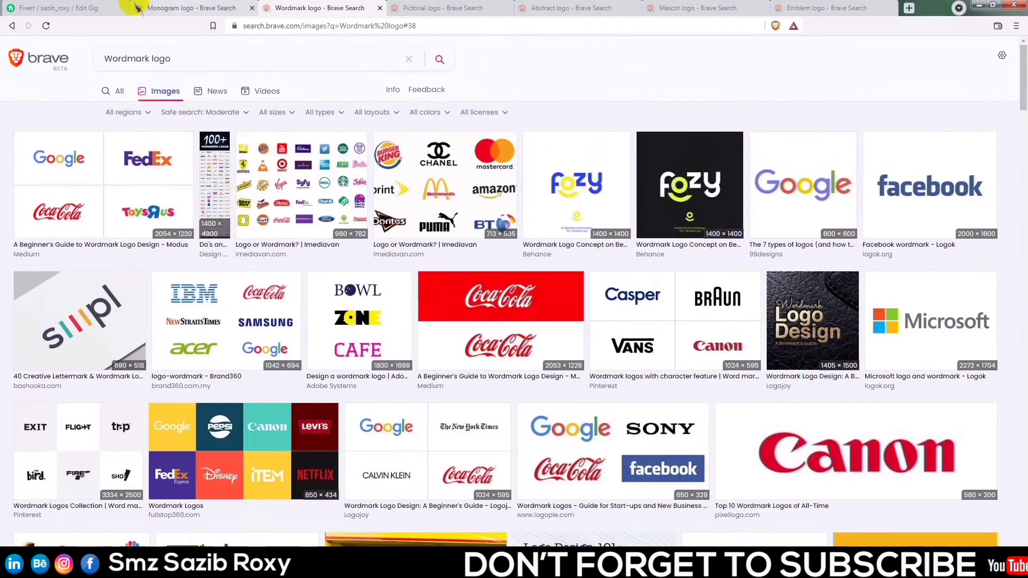
- Tick Wordmark and Monogram as the gig's logo types in Fiverr
{"action": "left_click", "coordinate": [102, 7]}
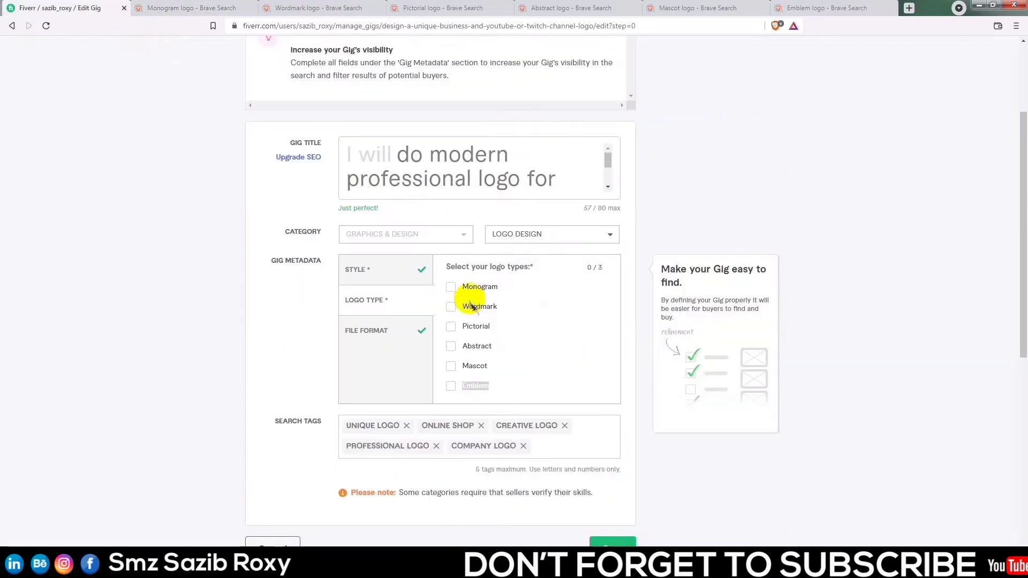
{"action": "left_click", "coordinate": [454, 308]}
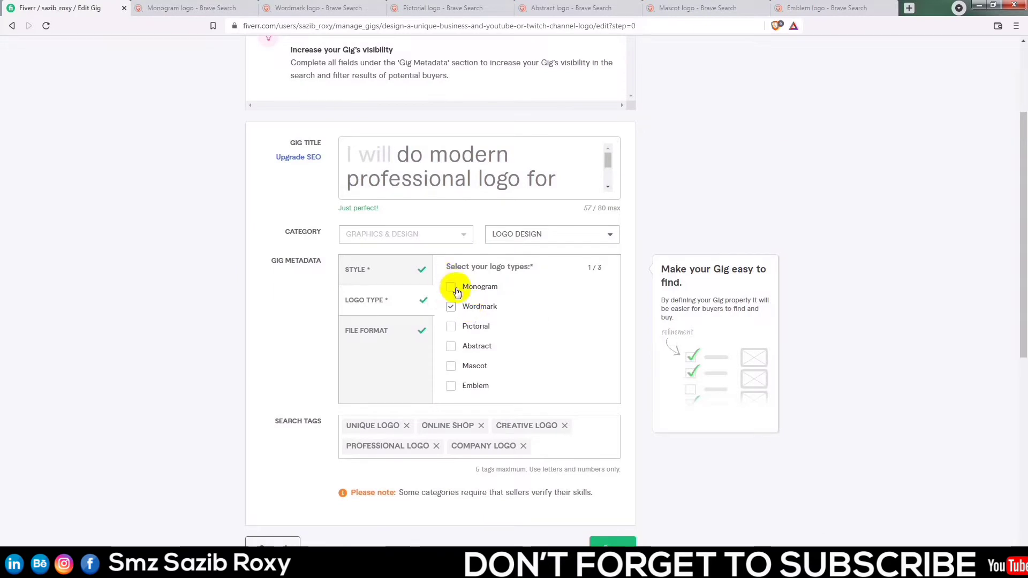
{"action": "left_click", "coordinate": [453, 288]}
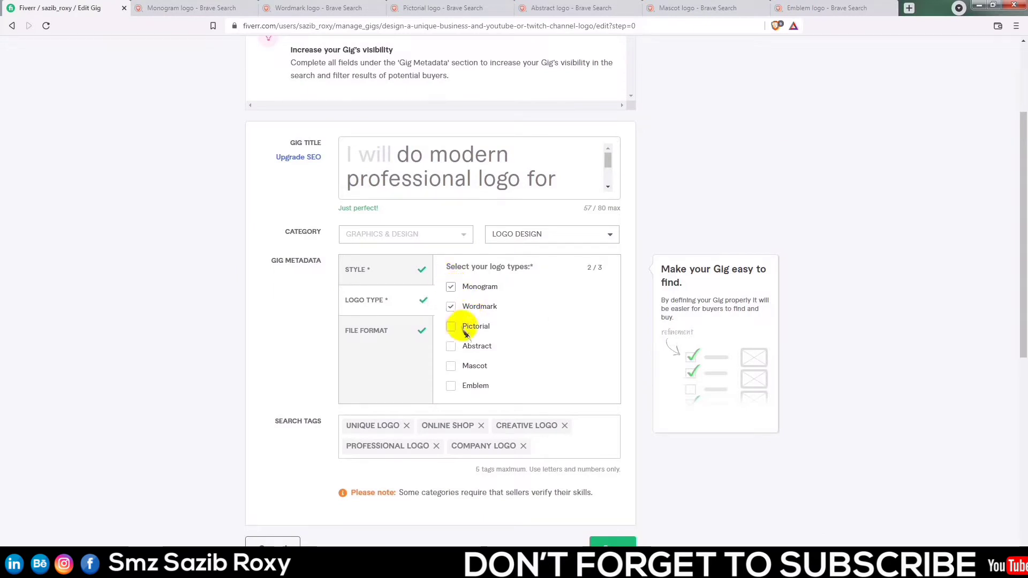
{"action": "left_click", "coordinate": [438, 9]}
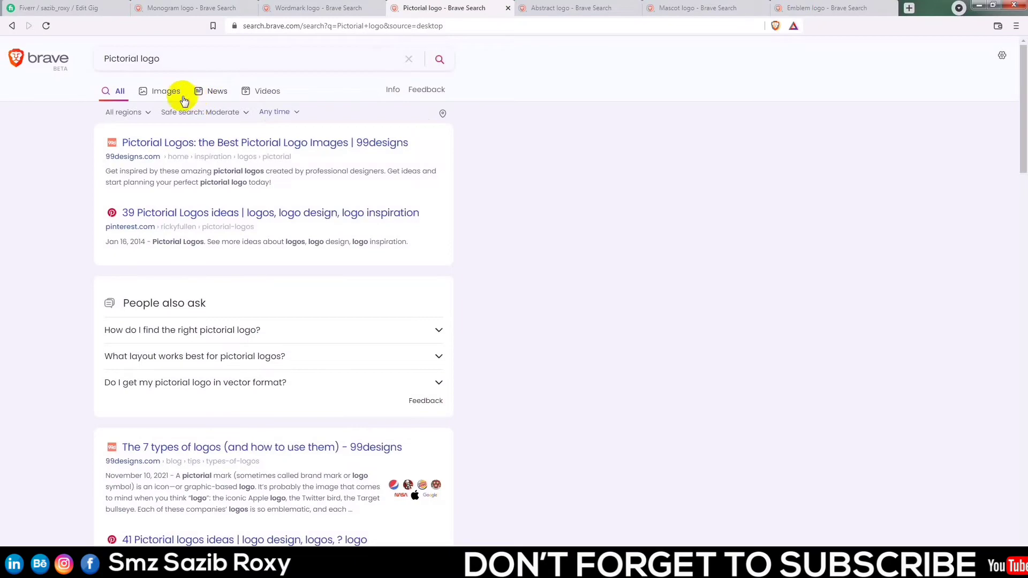
- Browse the Pictorial logo image results, with examples such as Universal and Paramount
{"action": "left_click", "coordinate": [172, 97]}
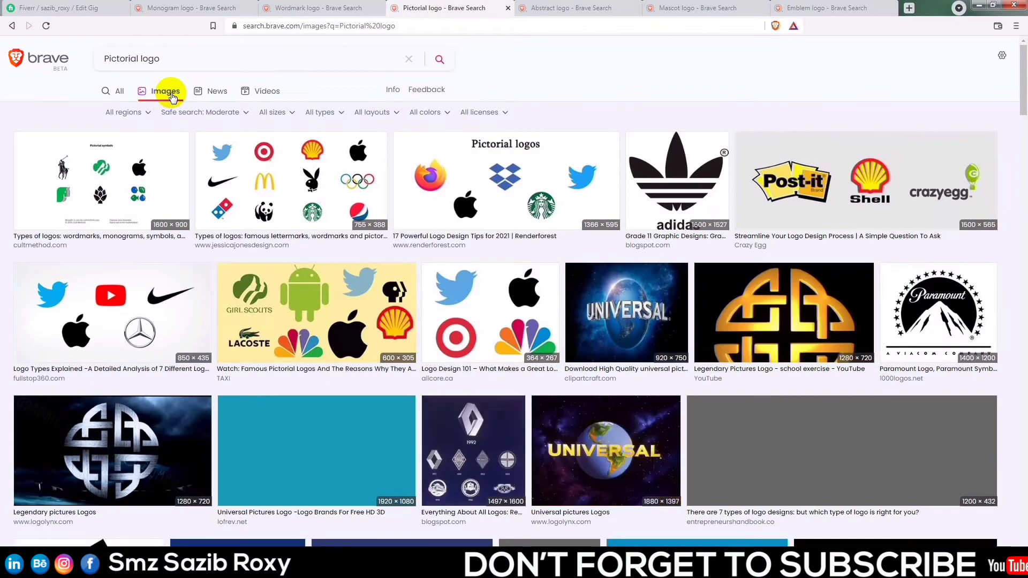
{"action": "scroll", "coordinate": [514, 252], "scroll_direction": "down", "scroll_amount": 6}
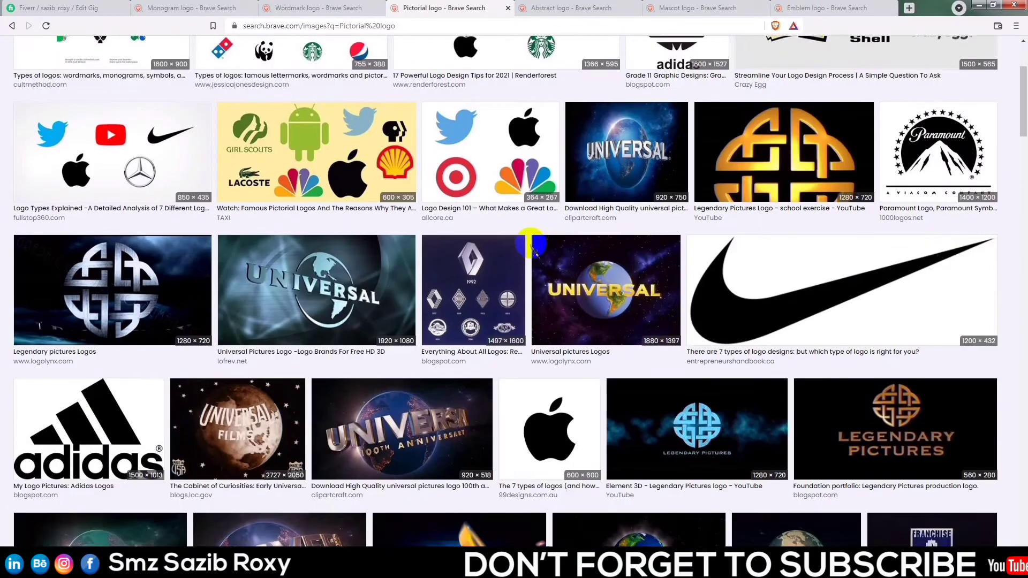
{"action": "scroll", "coordinate": [509, 287], "scroll_direction": "down", "scroll_amount": 3}
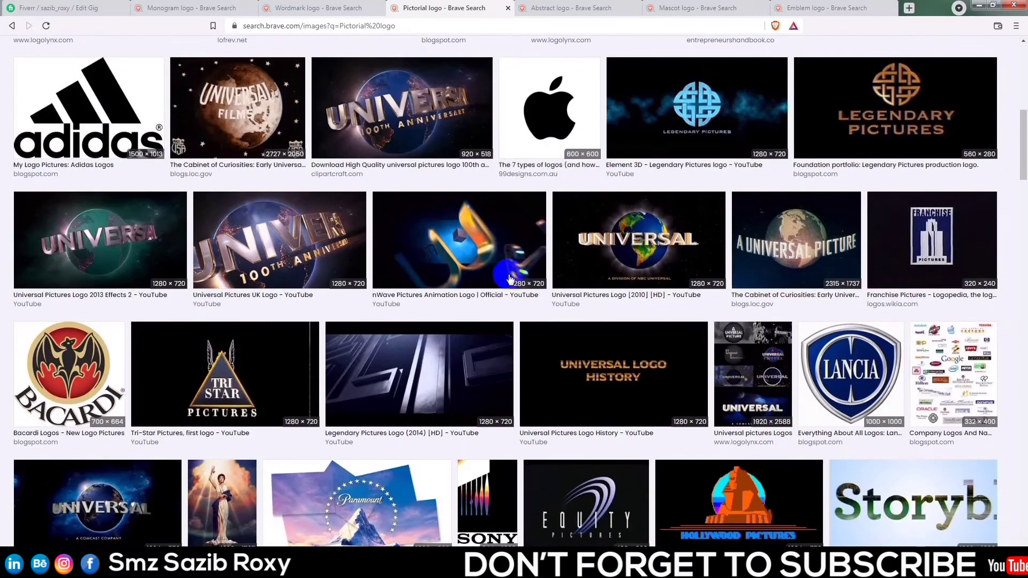
{"action": "scroll", "coordinate": [638, 202], "scroll_direction": "down", "scroll_amount": 2}
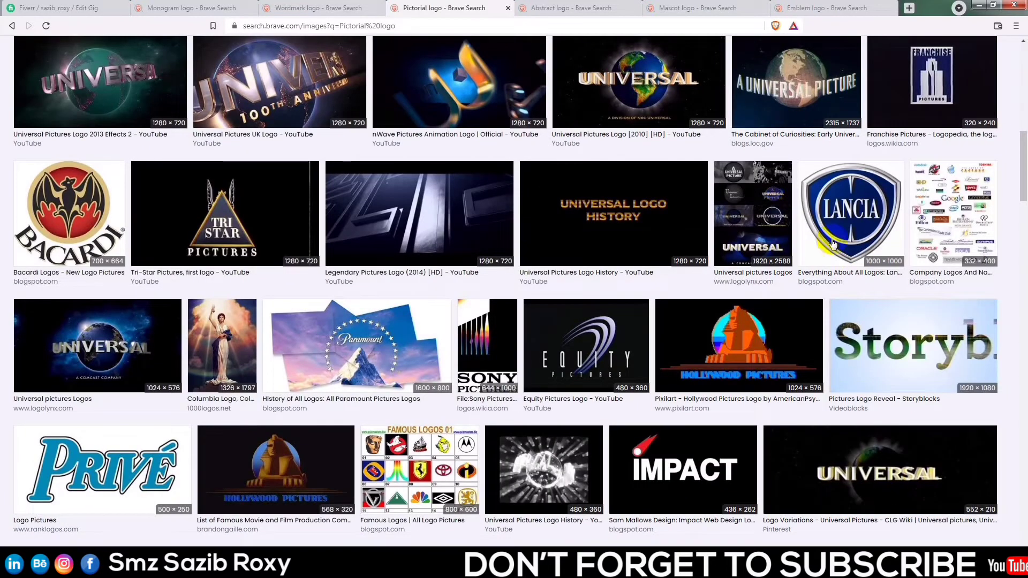
{"action": "scroll", "coordinate": [625, 268], "scroll_direction": "down", "scroll_amount": 2}
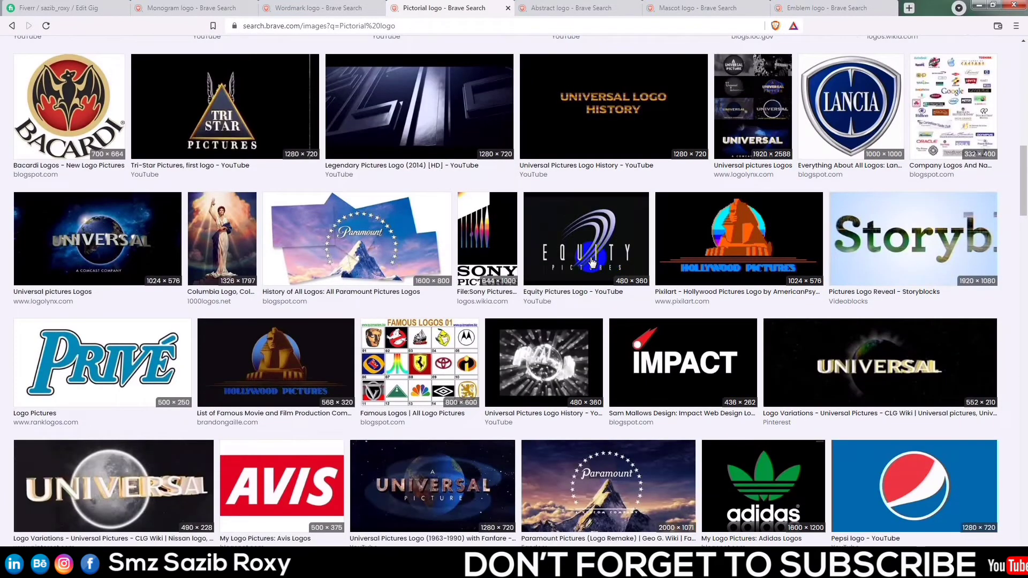
{"action": "scroll", "coordinate": [656, 236], "scroll_direction": "down", "scroll_amount": 5}
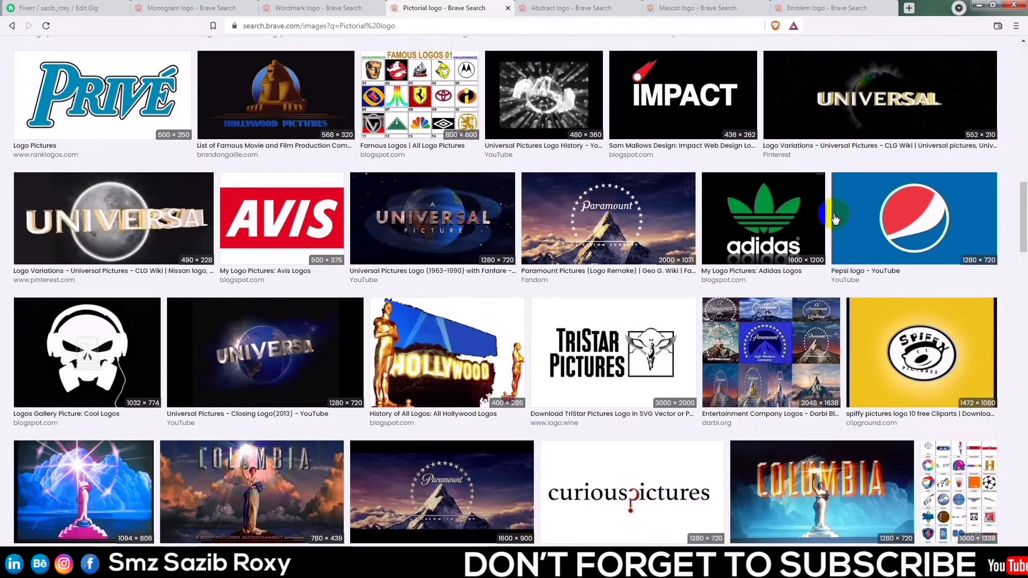
{"action": "scroll", "coordinate": [620, 267], "scroll_direction": "down", "scroll_amount": 7}
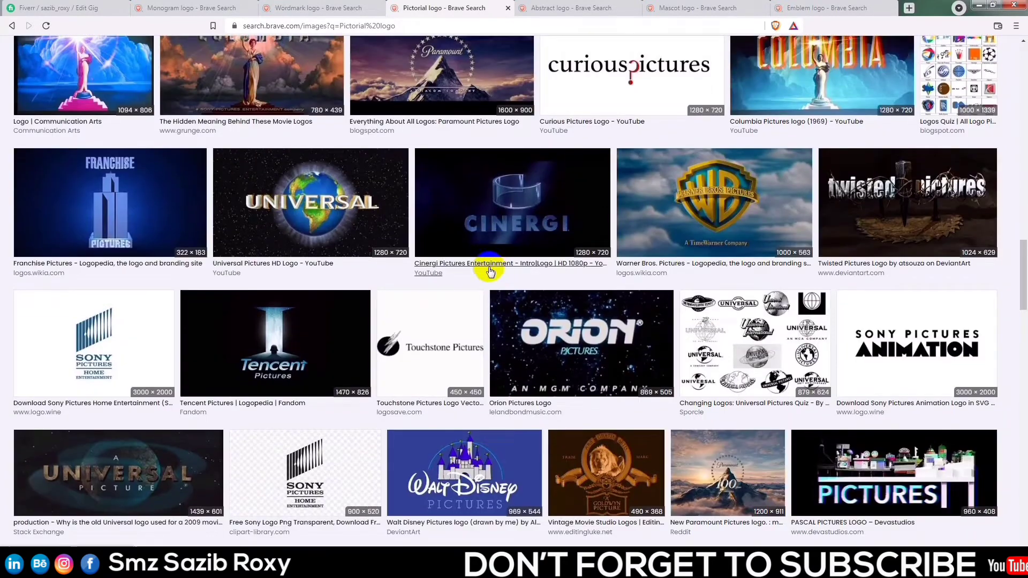
{"action": "left_click", "coordinate": [535, 8]}
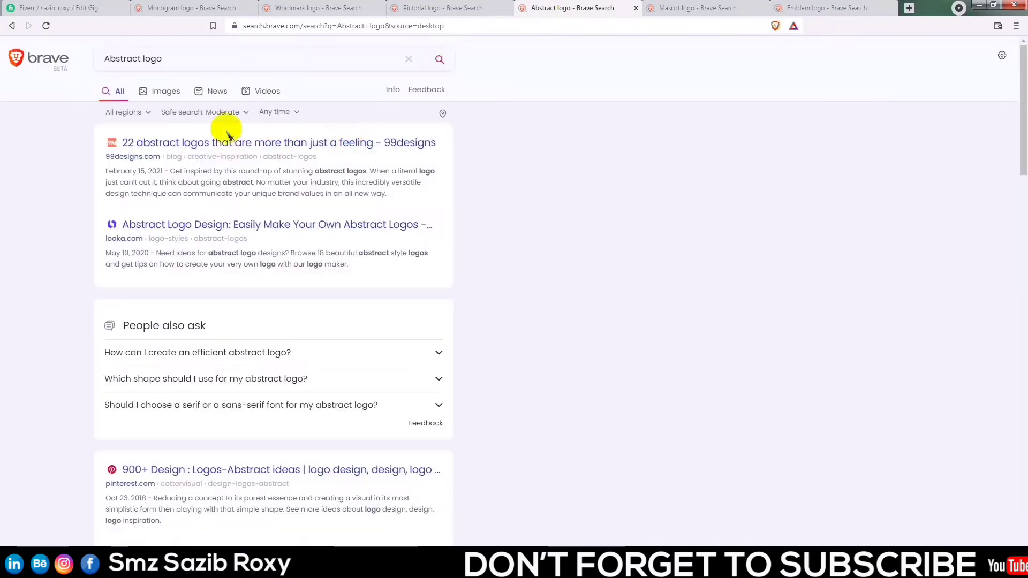
- Preview the peacock and colorful M abstract logo image examples
{"action": "left_click", "coordinate": [168, 92]}
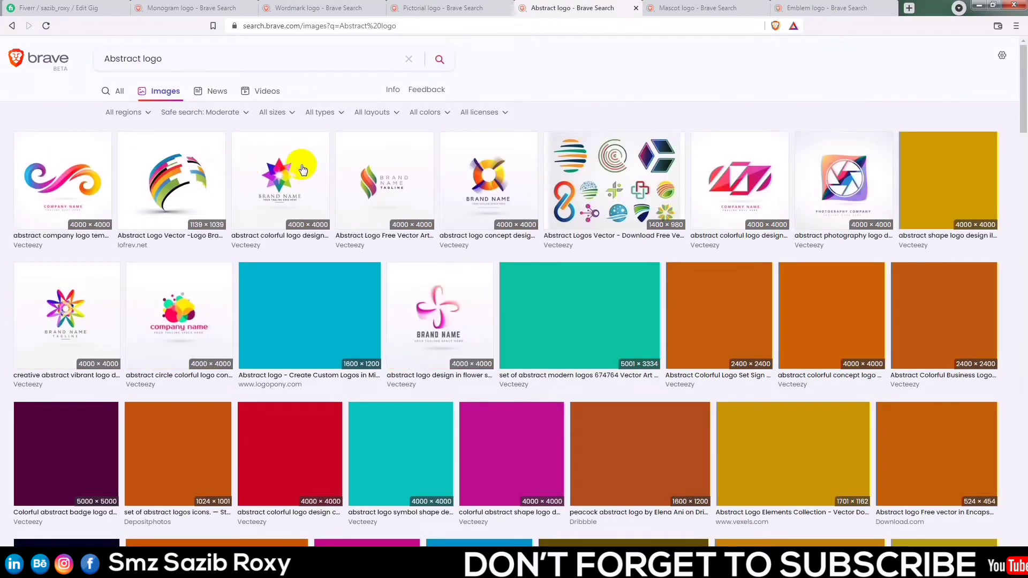
{"action": "scroll", "coordinate": [589, 398], "scroll_direction": "down", "scroll_amount": 3}
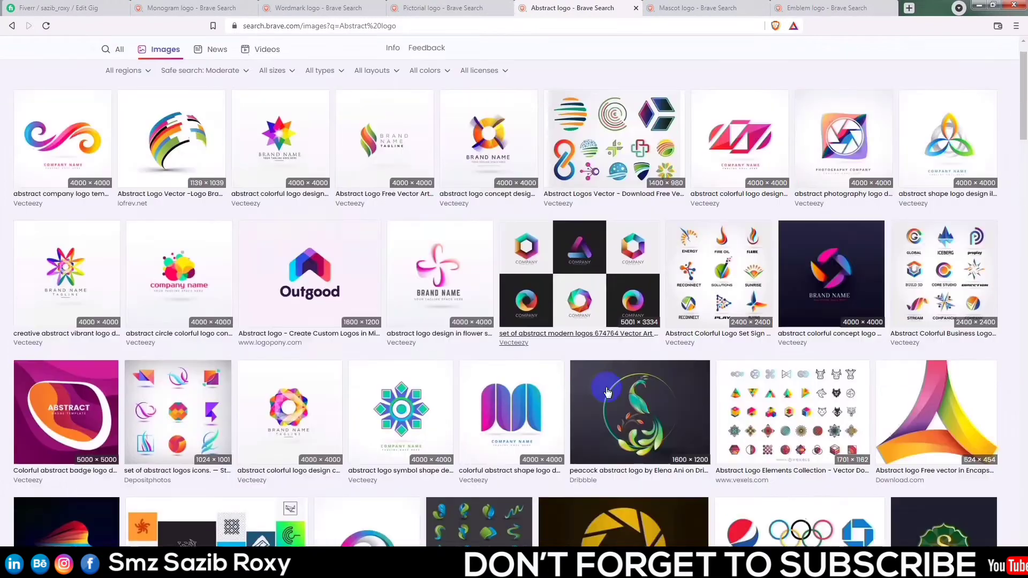
{"action": "left_click", "coordinate": [629, 356]}
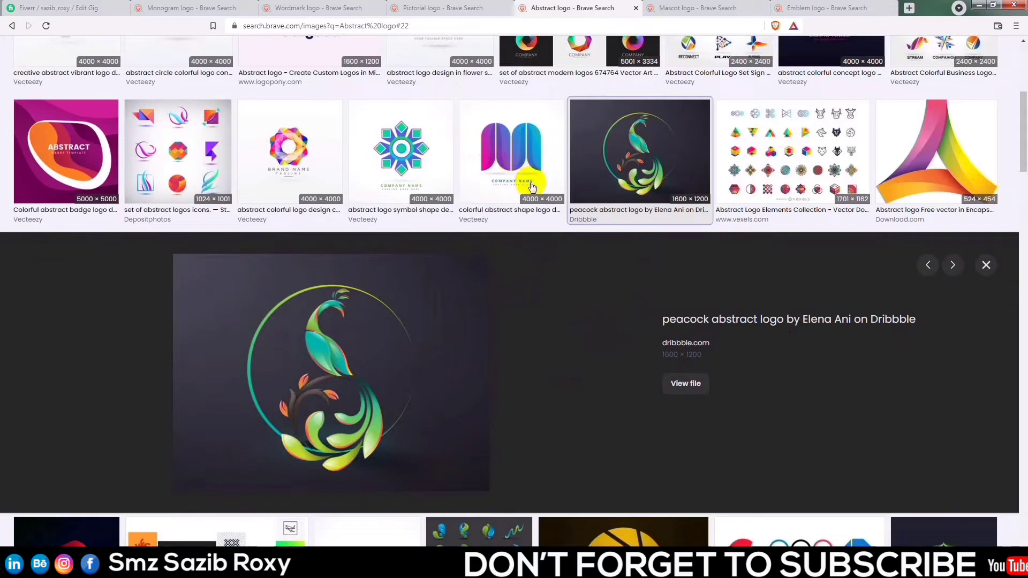
{"action": "scroll", "coordinate": [518, 218], "scroll_direction": "up", "scroll_amount": 3}
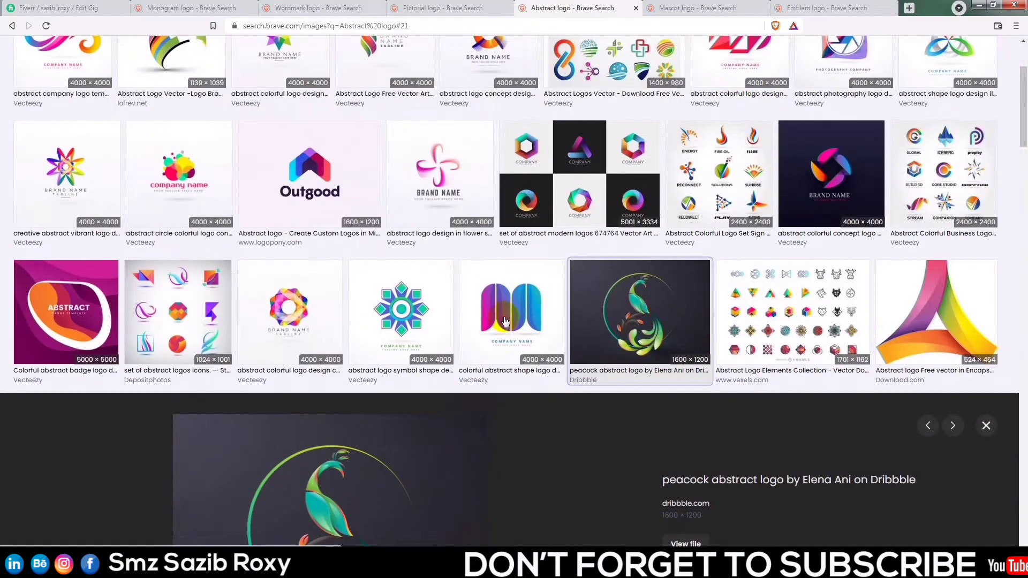
{"action": "left_click", "coordinate": [505, 322]}
{"action": "scroll", "coordinate": [389, 336], "scroll_direction": "down", "scroll_amount": 1}
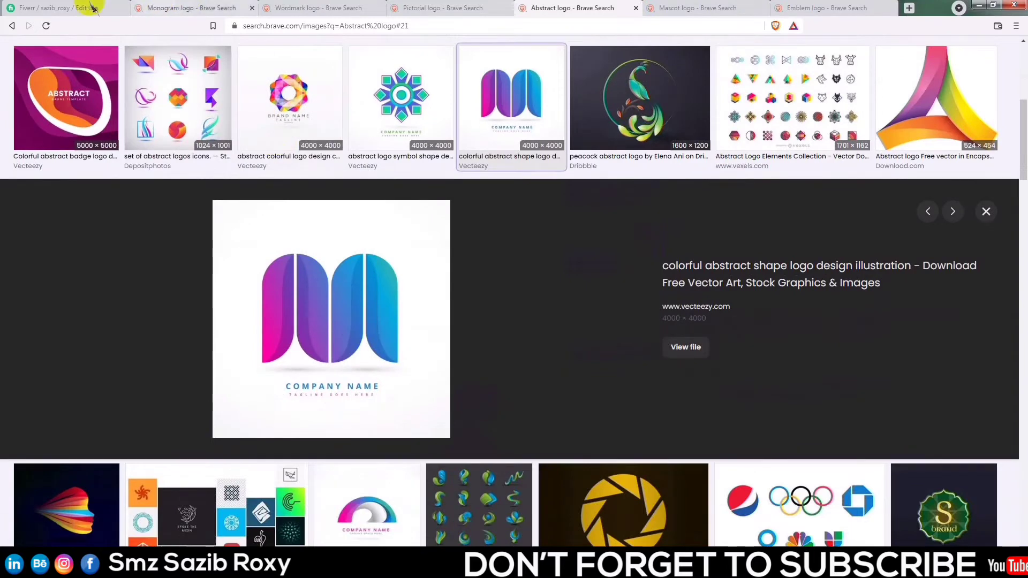
{"action": "left_click", "coordinate": [59, 8]}
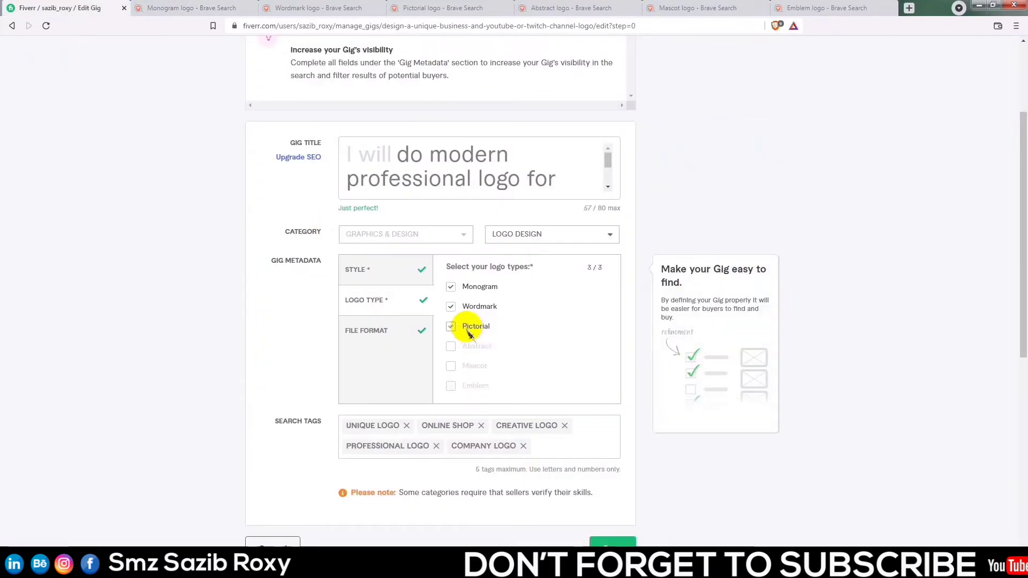
- Rerun the Mascot tab's search as 'mascot logo' to show wolf, rhino and Tigers designs
{"action": "left_click", "coordinate": [571, 8]}
{"action": "left_click", "coordinate": [684, 7]}
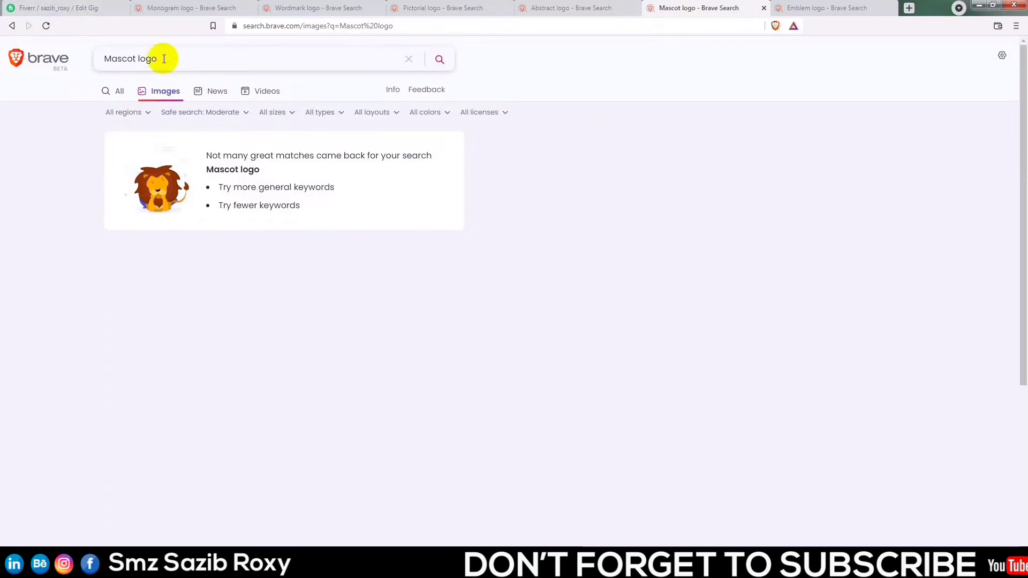
{"action": "left_click", "coordinate": [164, 59]}
{"action": "left_click", "coordinate": [170, 88]}
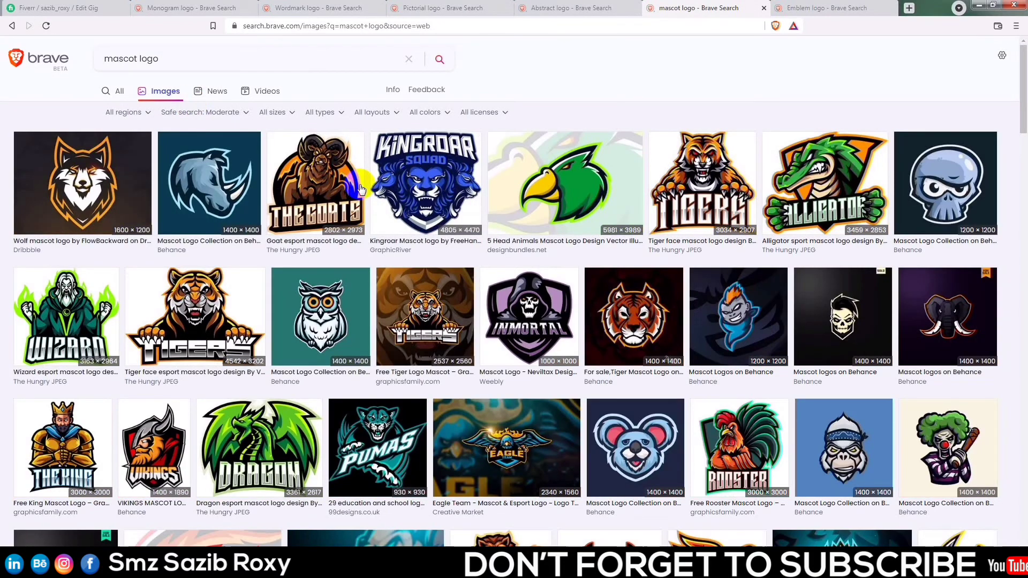
- Browse the Emblem logo image results, previewing the Broomfield soccer club emblem
{"action": "left_click", "coordinate": [814, 7]}
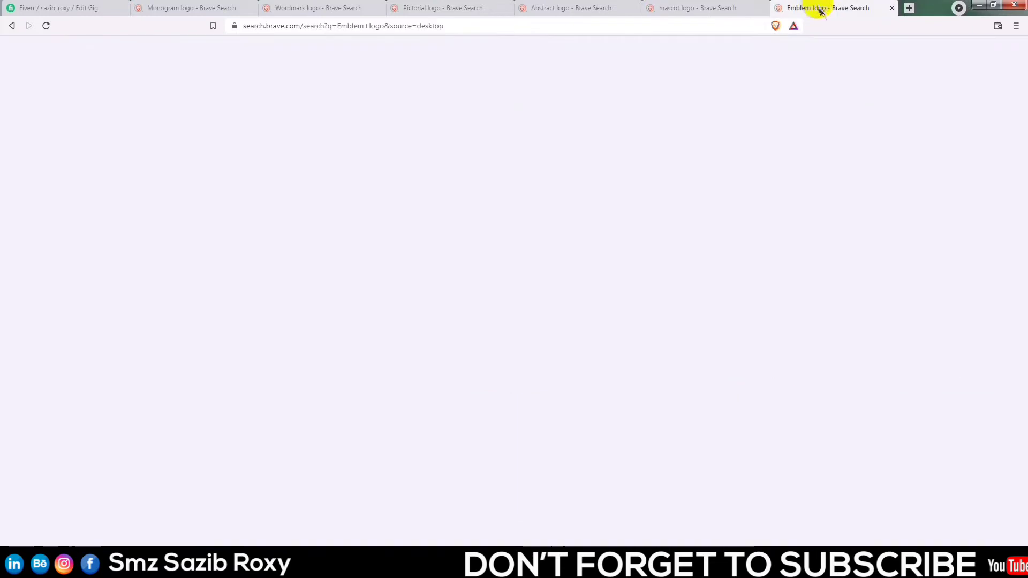
{"action": "left_click", "coordinate": [173, 97]}
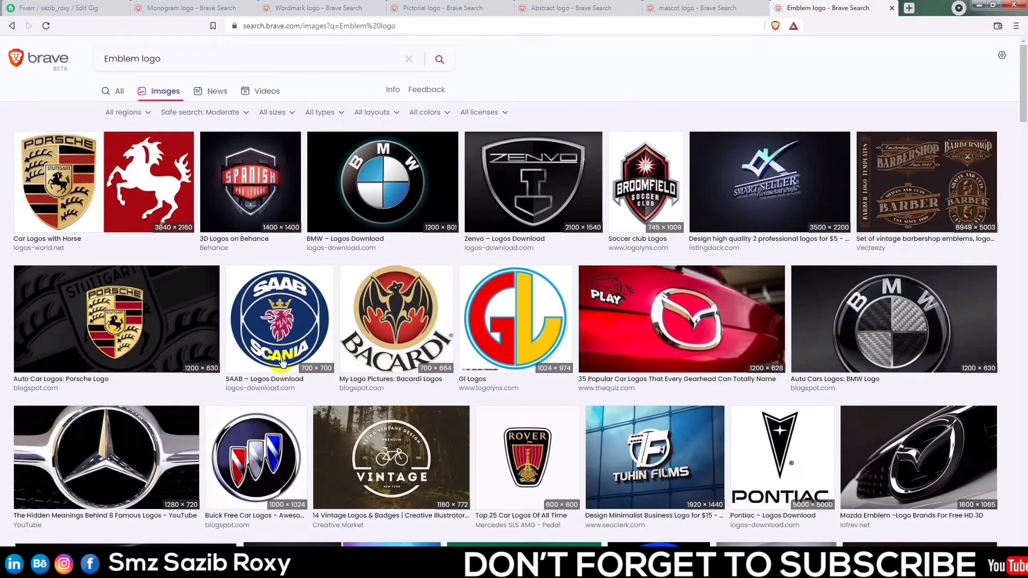
{"action": "scroll", "coordinate": [321, 354], "scroll_direction": "down", "scroll_amount": 2}
{"action": "scroll", "coordinate": [624, 199], "scroll_direction": "up", "scroll_amount": 2}
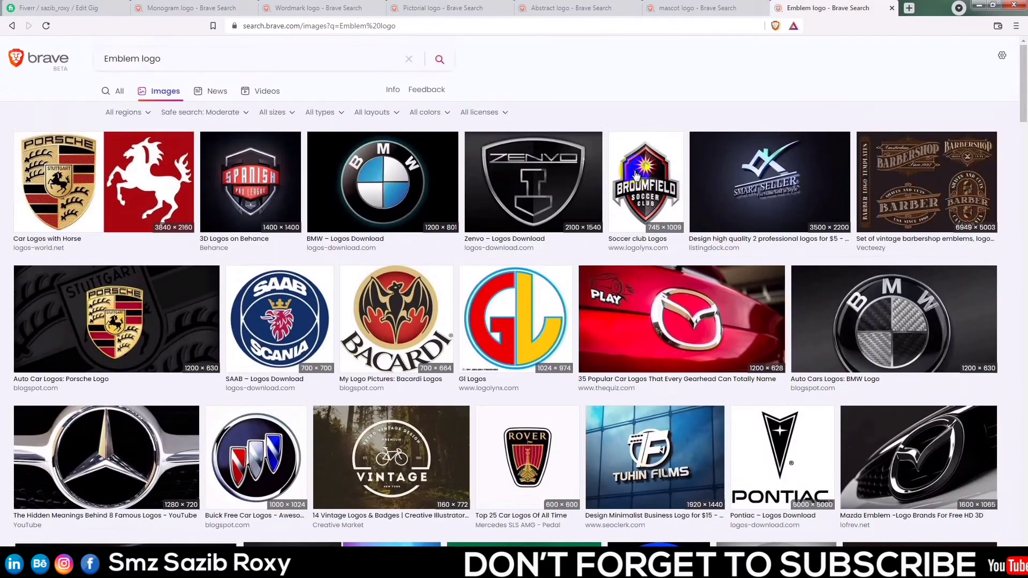
{"action": "left_click", "coordinate": [663, 214]}
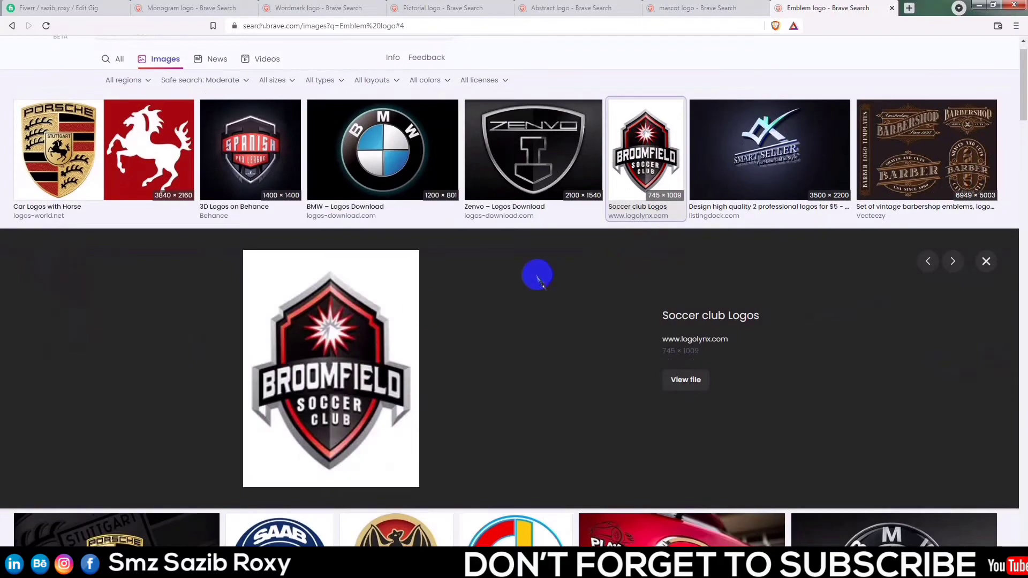
{"action": "scroll", "coordinate": [543, 290], "scroll_direction": "down", "scroll_amount": 9}
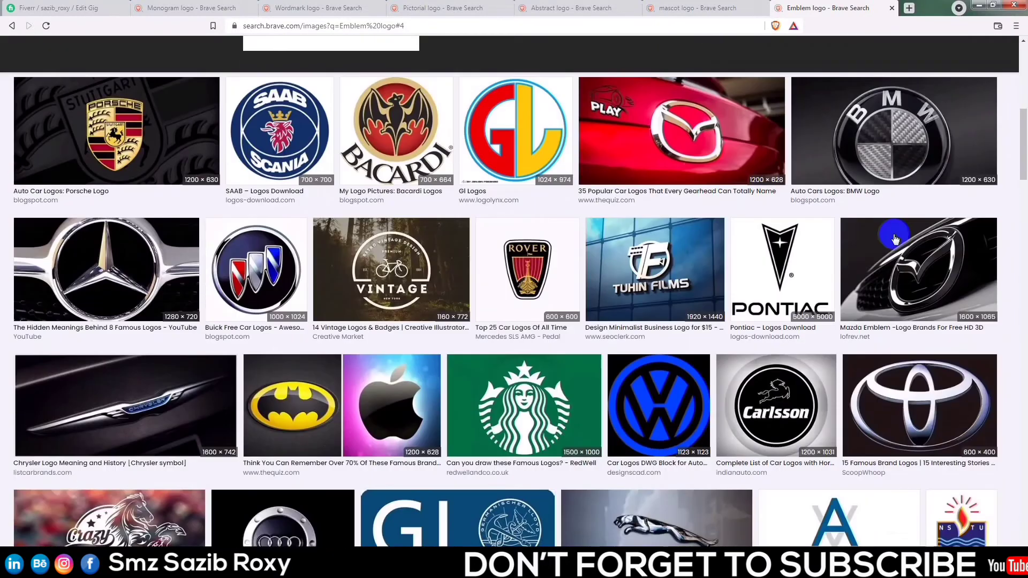
{"action": "scroll", "coordinate": [730, 318], "scroll_direction": "down", "scroll_amount": 1}
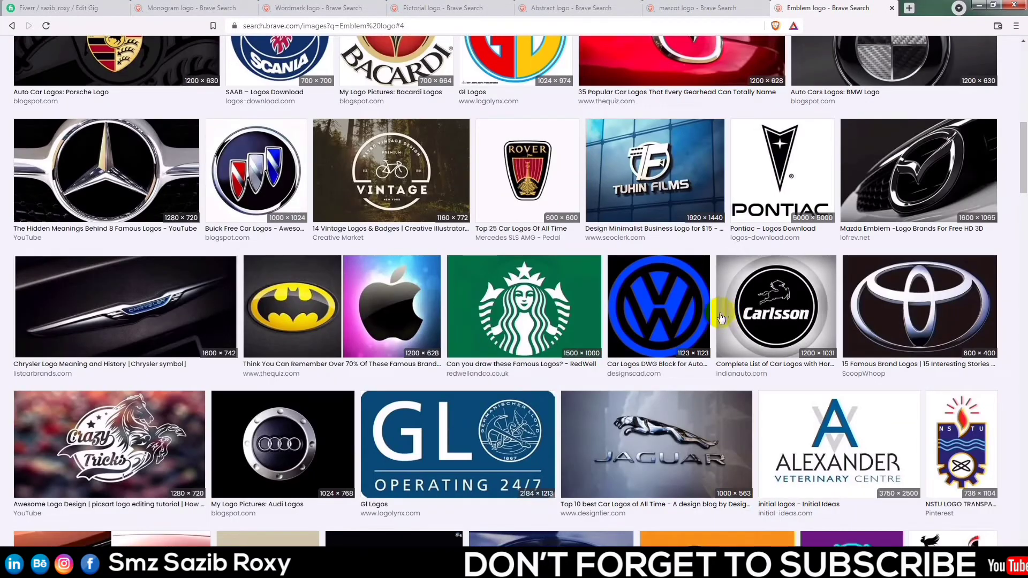
{"action": "scroll", "coordinate": [457, 321], "scroll_direction": "down", "scroll_amount": 4}
{"action": "scroll", "coordinate": [458, 321], "scroll_direction": "up", "scroll_amount": 5}
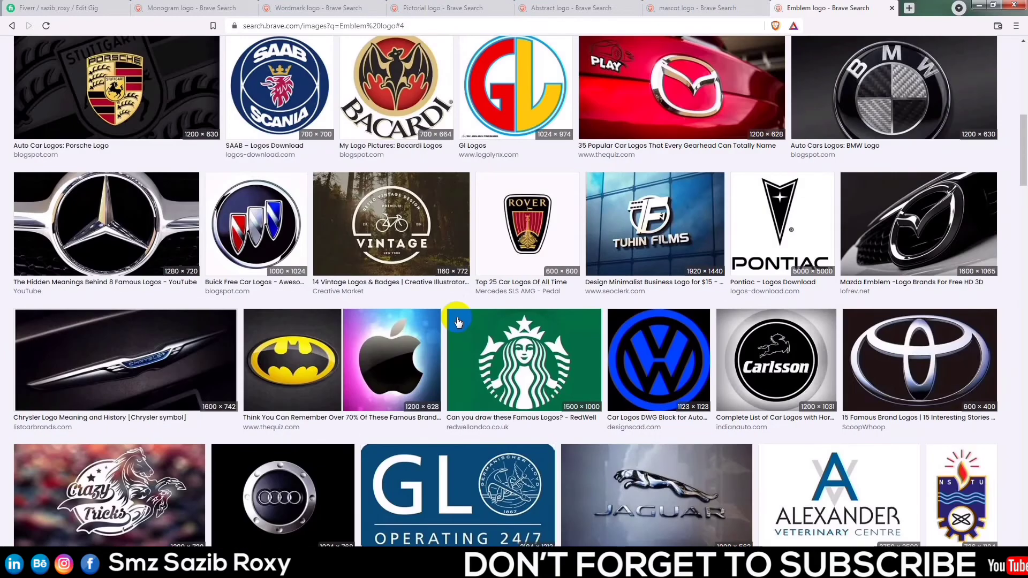
{"action": "scroll", "coordinate": [458, 321], "scroll_direction": "down", "scroll_amount": 5}
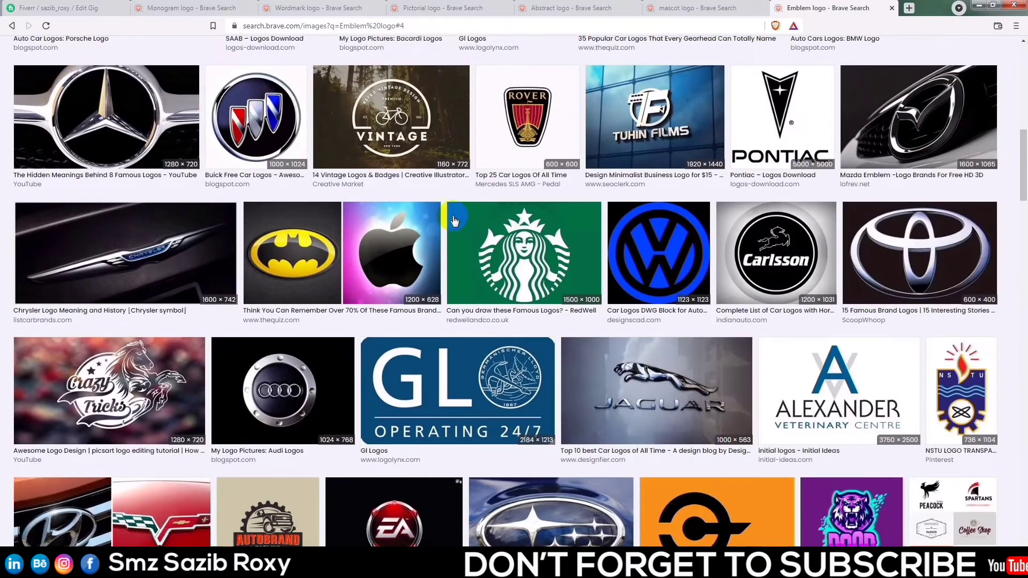
{"action": "scroll", "coordinate": [571, 184], "scroll_direction": "down", "scroll_amount": 11}
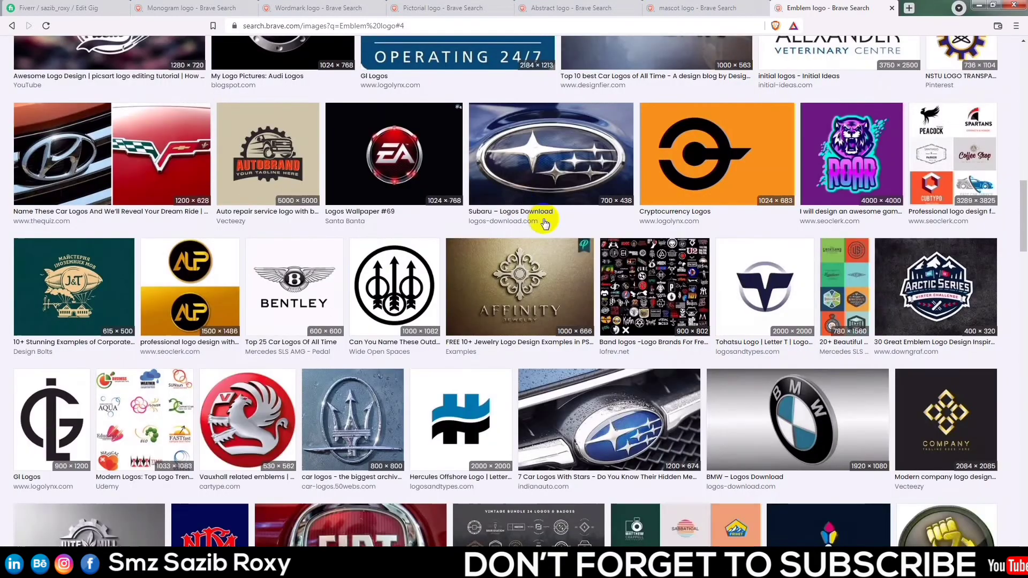
{"action": "scroll", "coordinate": [557, 242], "scroll_direction": "up", "scroll_amount": 20}
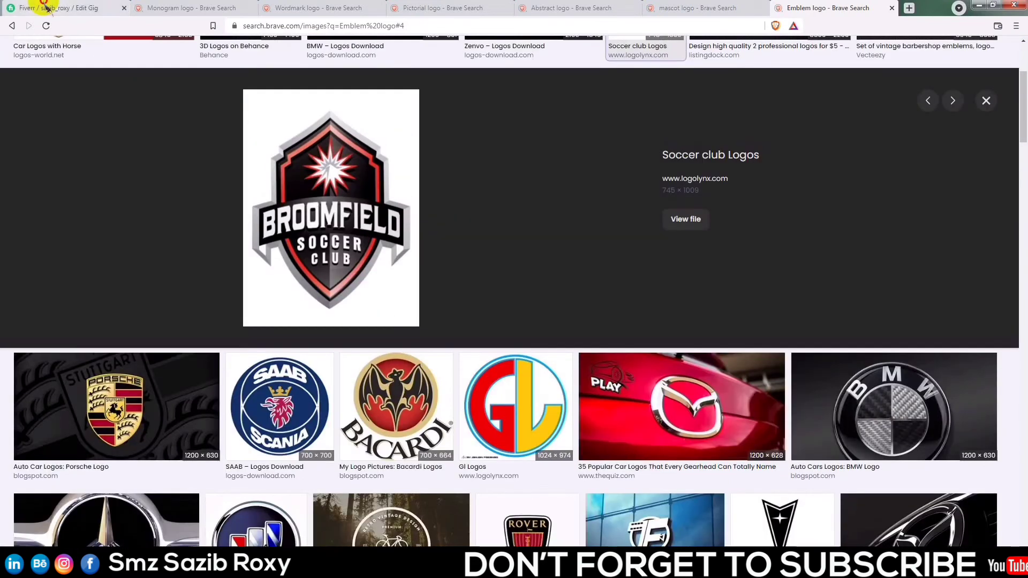
{"action": "left_click", "coordinate": [54, 8]}
- Add an SEO title to the gig, prefilled from the full gig title
{"action": "mouse_move", "coordinate": [471, 294]}
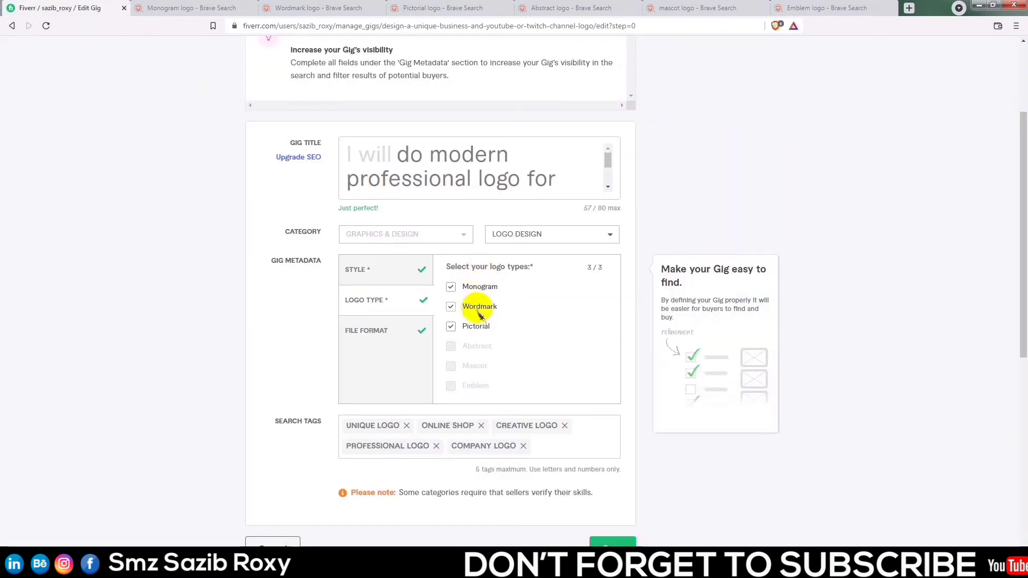
{"action": "scroll", "coordinate": [450, 279], "scroll_direction": "up", "scroll_amount": 3}
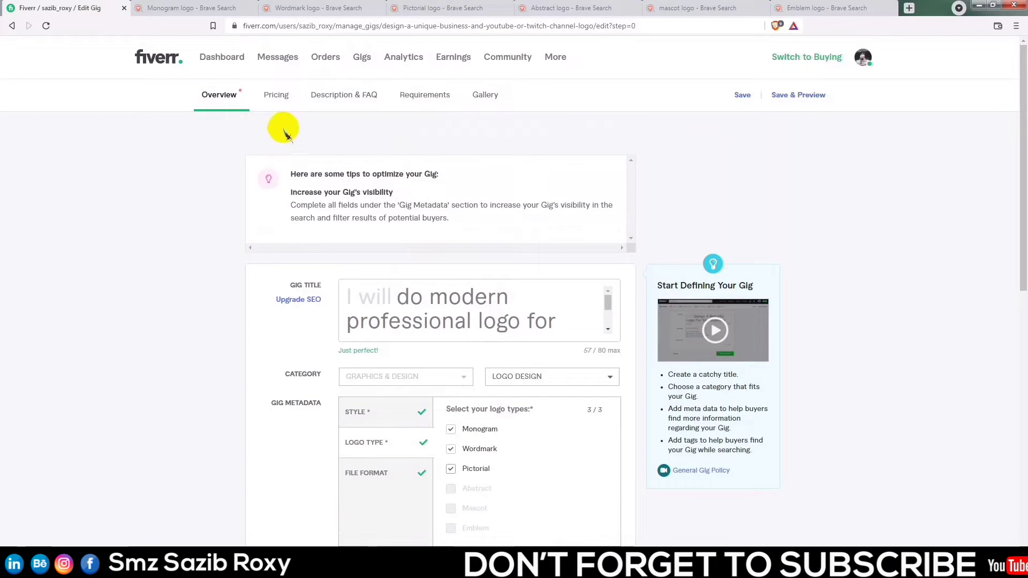
{"action": "scroll", "coordinate": [545, 230], "scroll_direction": "down", "scroll_amount": 5}
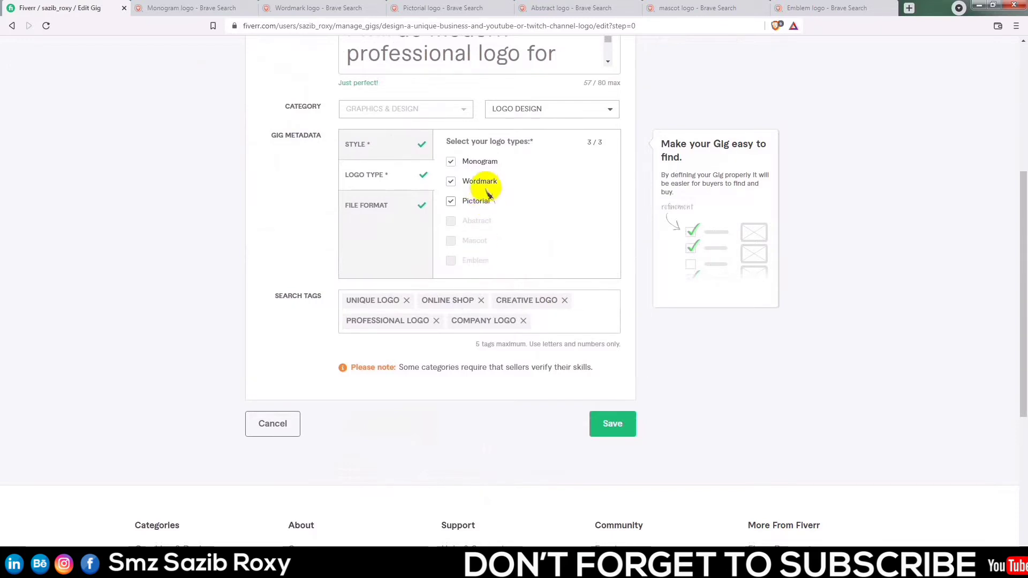
{"action": "scroll", "coordinate": [488, 194], "scroll_direction": "up", "scroll_amount": 2}
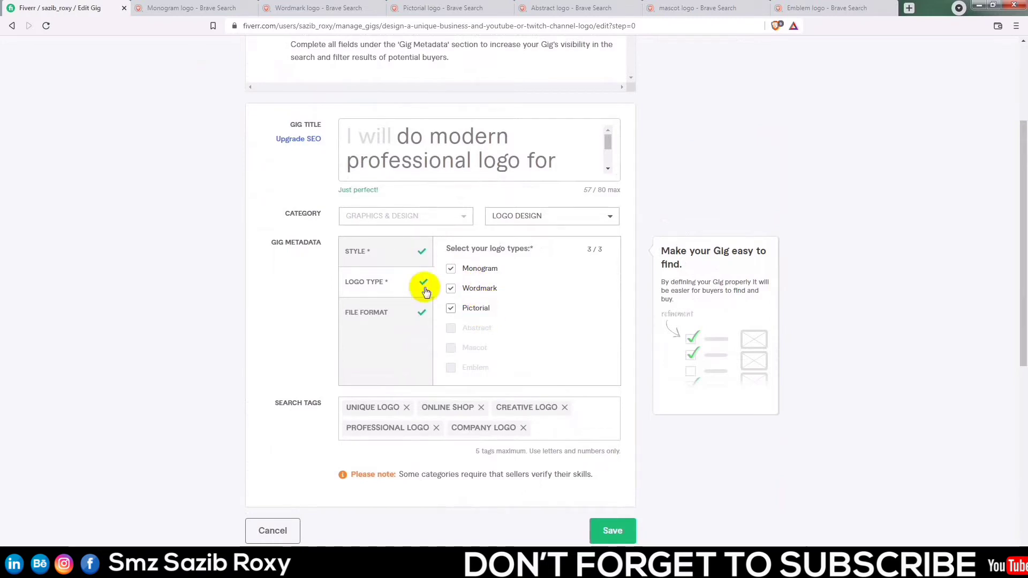
{"action": "left_click", "coordinate": [307, 140]}
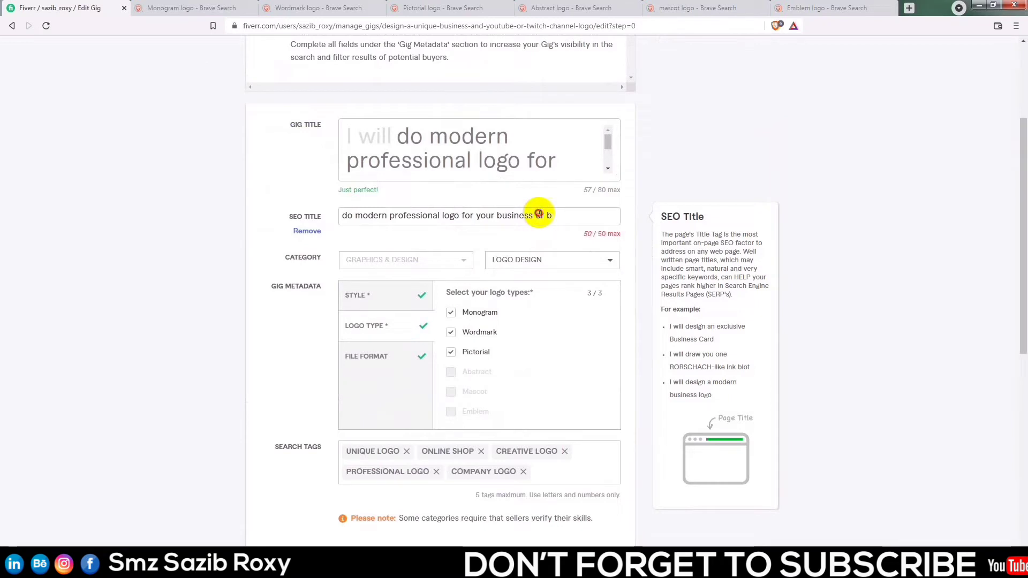
{"action": "left_click", "coordinate": [579, 213]}
{"action": "scroll", "coordinate": [474, 150], "scroll_direction": "down", "scroll_amount": 2}
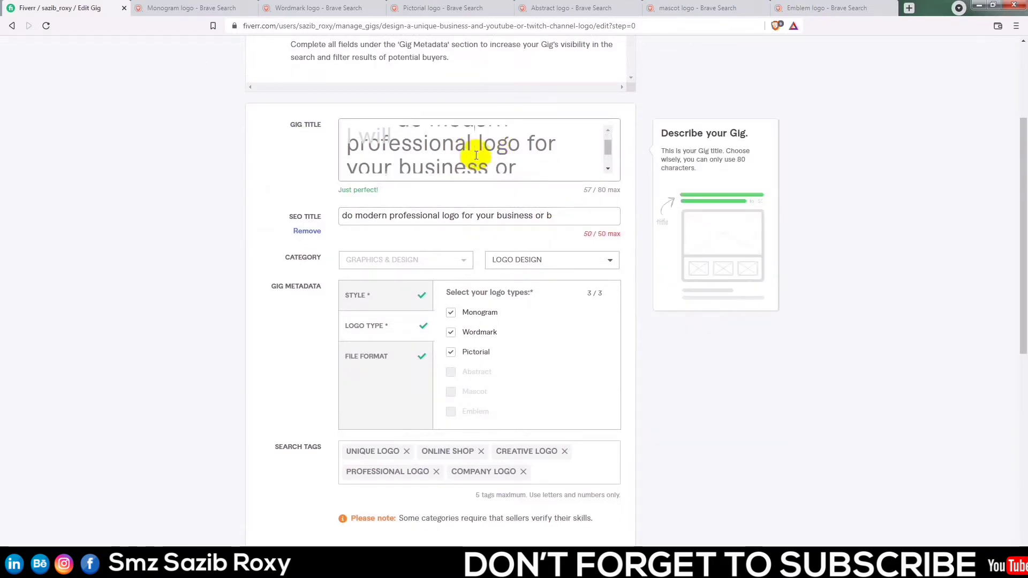
{"action": "scroll", "coordinate": [476, 155], "scroll_direction": "up", "scroll_amount": 1}
{"action": "scroll", "coordinate": [474, 155], "scroll_direction": "up", "scroll_amount": 1}
{"action": "left_click_drag", "start_coordinate": [429, 137], "coordinate": [348, 163]}
{"action": "left_click", "coordinate": [526, 149]}
{"action": "scroll", "coordinate": [516, 160], "scroll_direction": "up", "scroll_amount": 1}
- Trim the SEO title down to 'professional logo' and save the overview
{"action": "left_click_drag", "start_coordinate": [462, 216], "coordinate": [563, 217]}
{"action": "key", "text": "BackSpace"}
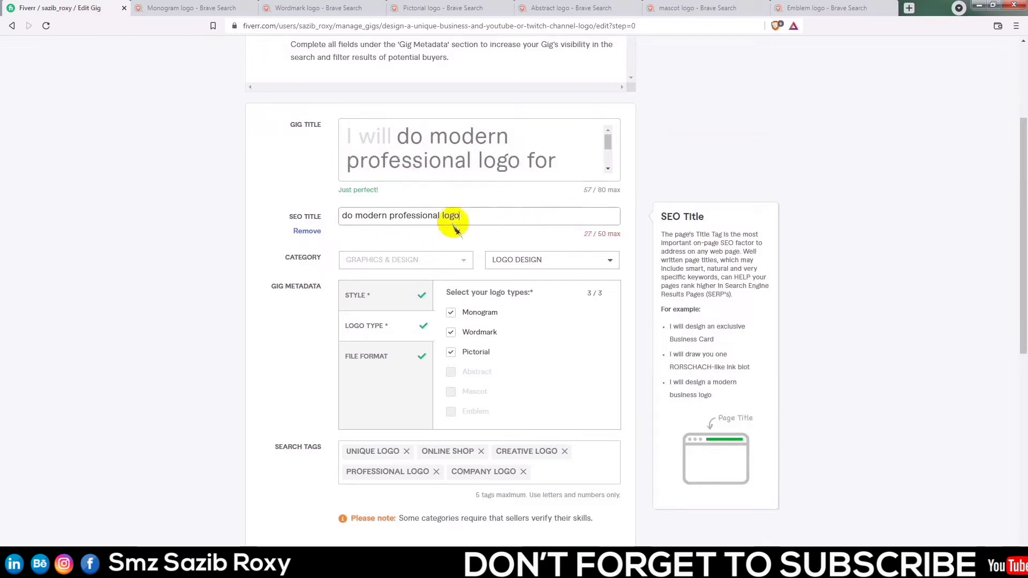
{"action": "left_click_drag", "start_coordinate": [386, 217], "coordinate": [333, 214]}
{"action": "key", "text": "BackSpace"}
{"action": "key", "text": "Delete"}
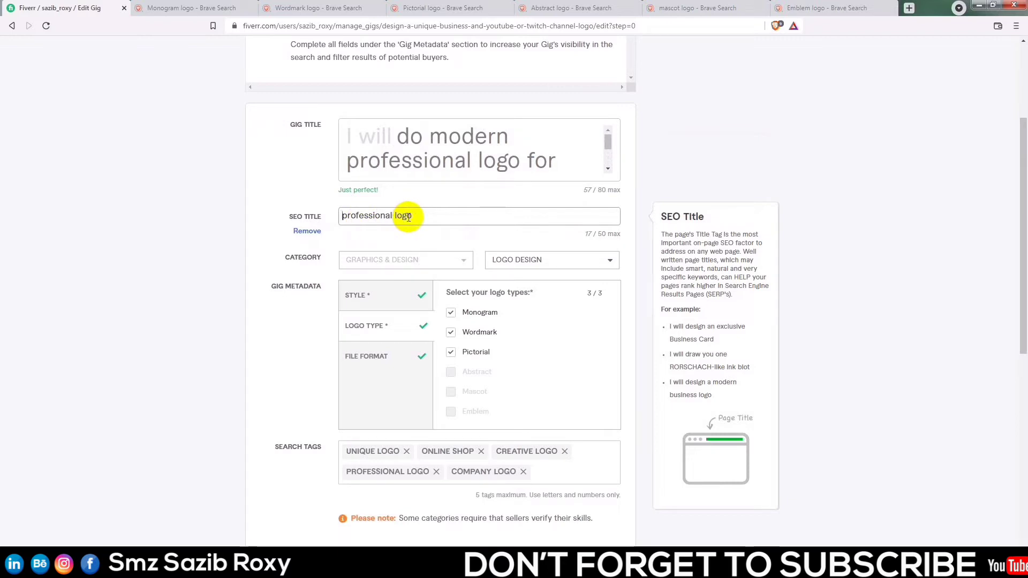
{"action": "scroll", "coordinate": [471, 166], "scroll_direction": "down", "scroll_amount": 1}
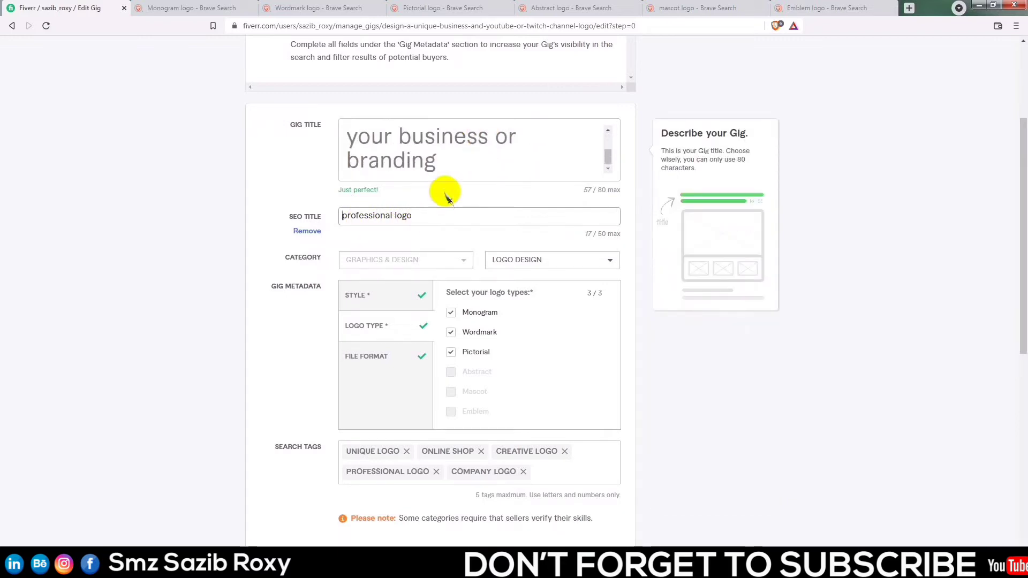
{"action": "scroll", "coordinate": [311, 204], "scroll_direction": "down", "scroll_amount": 1}
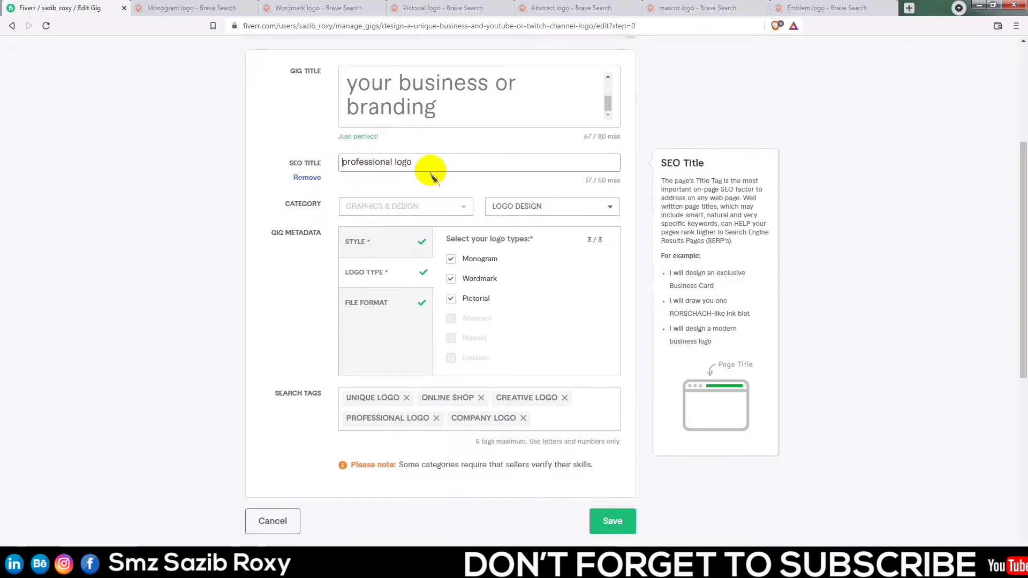
{"action": "scroll", "coordinate": [471, 241], "scroll_direction": "down", "scroll_amount": 1}
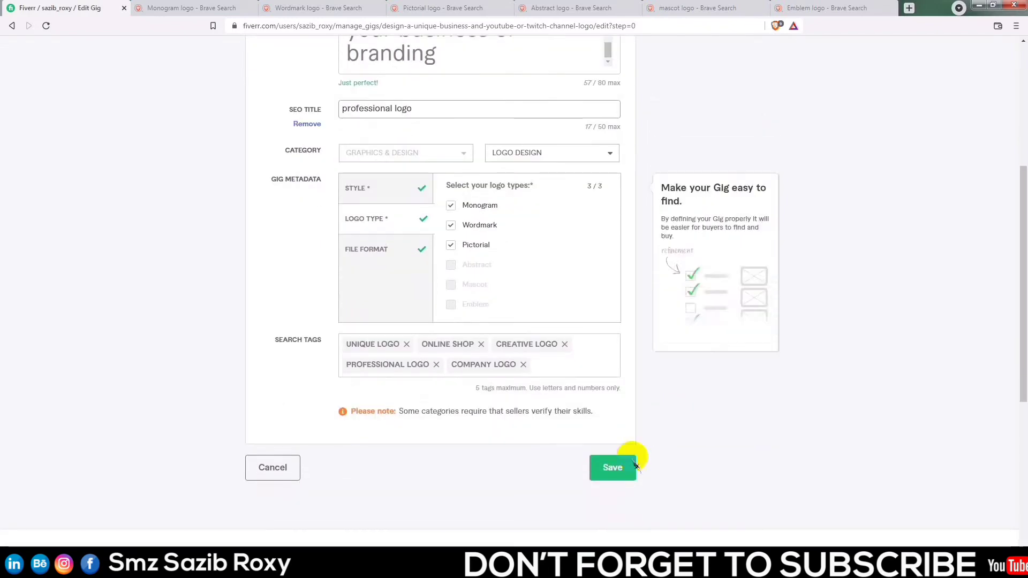
{"action": "left_click", "coordinate": [609, 475]}
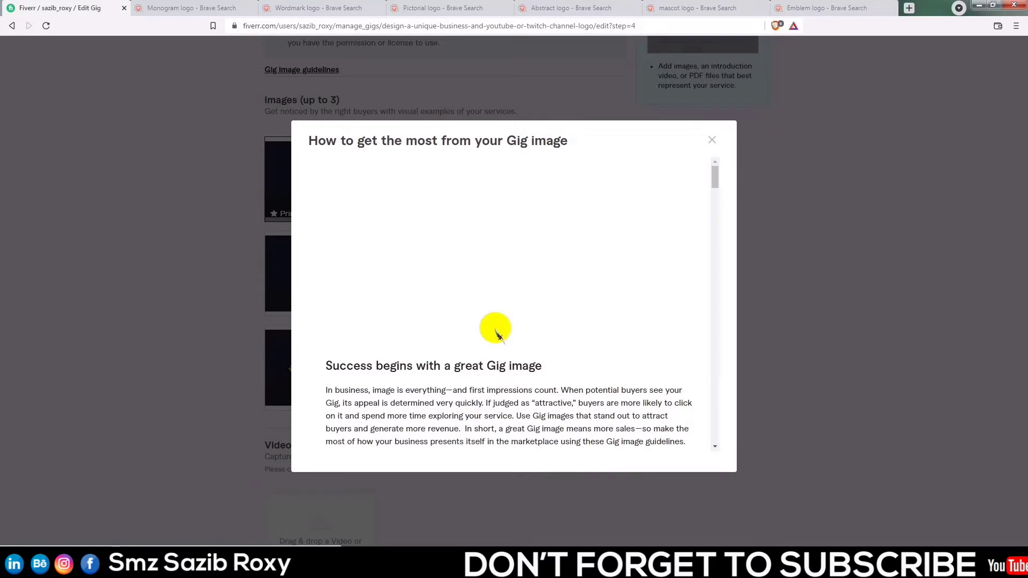
- Scroll the Gig image guide and highlight its minimum image size requirement
{"action": "scroll", "coordinate": [495, 319], "scroll_direction": "down", "scroll_amount": 3}
{"action": "scroll", "coordinate": [498, 326], "scroll_direction": "down", "scroll_amount": 7}
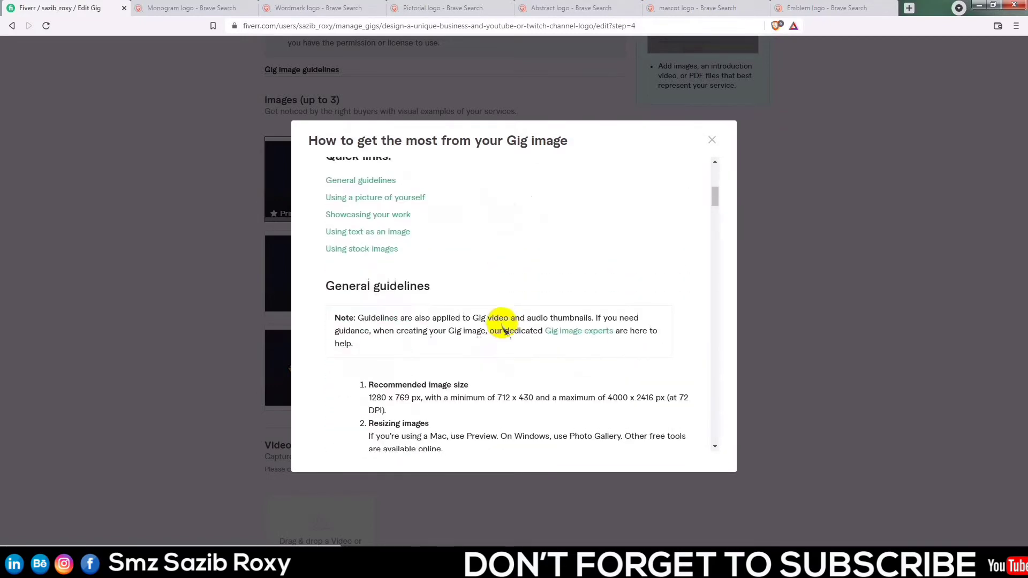
{"action": "scroll", "coordinate": [442, 269], "scroll_direction": "up", "scroll_amount": 2}
{"action": "left_click", "coordinate": [416, 291]}
{"action": "left_click_drag", "start_coordinate": [497, 291], "coordinate": [545, 291]}
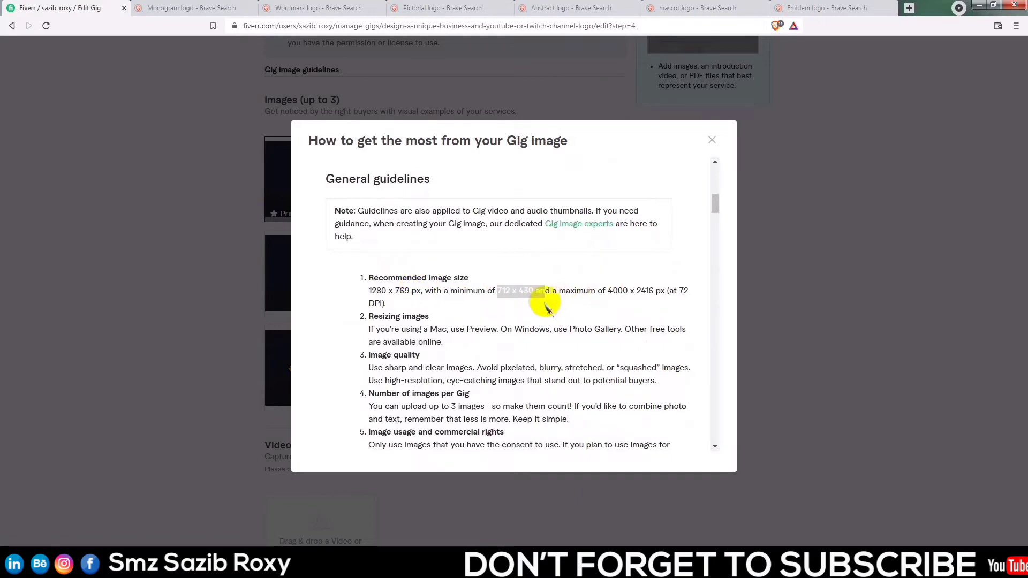
- Finish reading the guide and close it, revealing the Online Shop, Key Stone and Valley logos
{"action": "scroll", "coordinate": [516, 326], "scroll_direction": "down", "scroll_amount": 10}
{"action": "scroll", "coordinate": [510, 324], "scroll_direction": "down", "scroll_amount": 15}
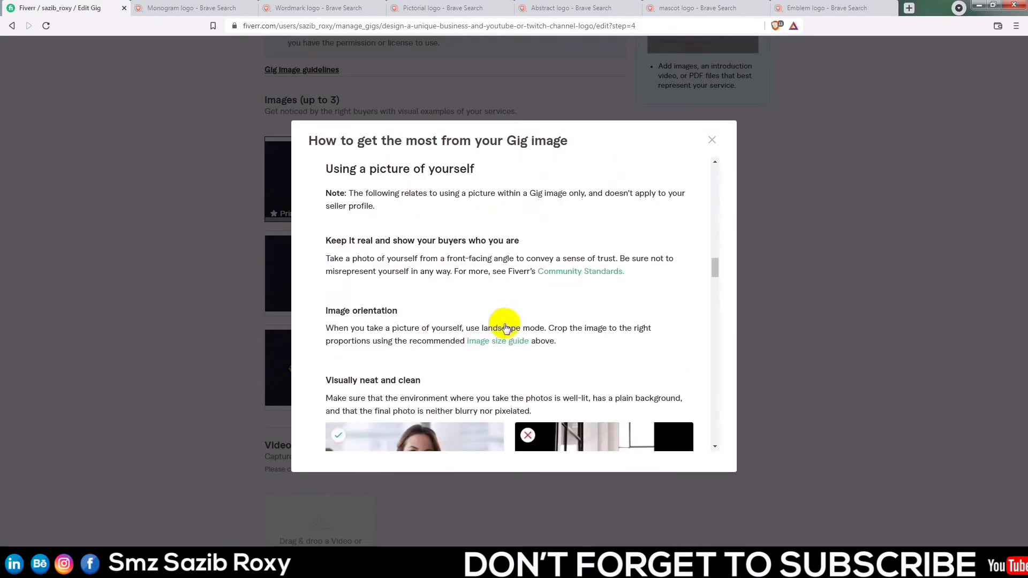
{"action": "scroll", "coordinate": [496, 325], "scroll_direction": "up", "scroll_amount": 10}
{"action": "scroll", "coordinate": [490, 319], "scroll_direction": "up", "scroll_amount": 2}
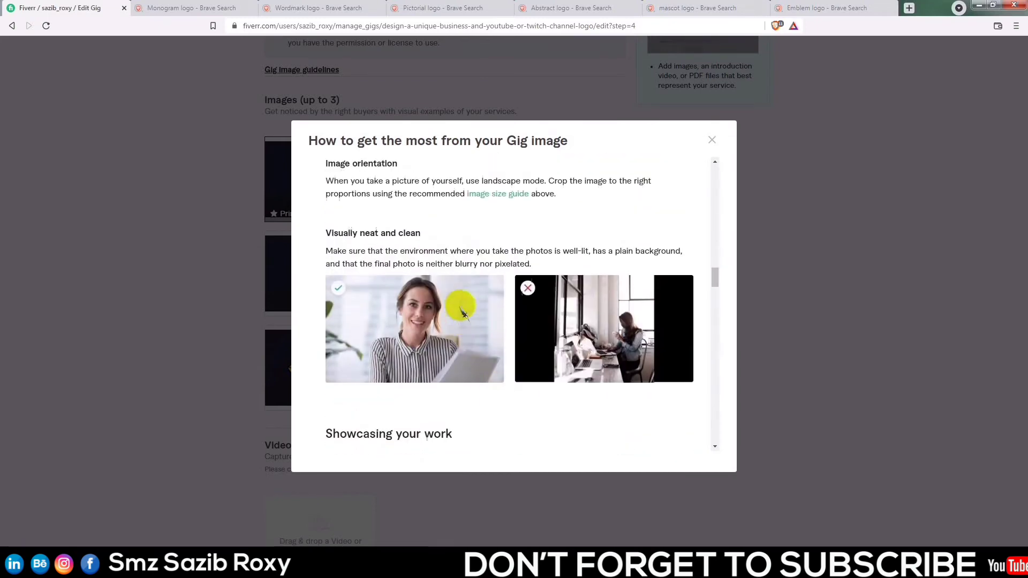
{"action": "scroll", "coordinate": [423, 326], "scroll_direction": "down", "scroll_amount": 1}
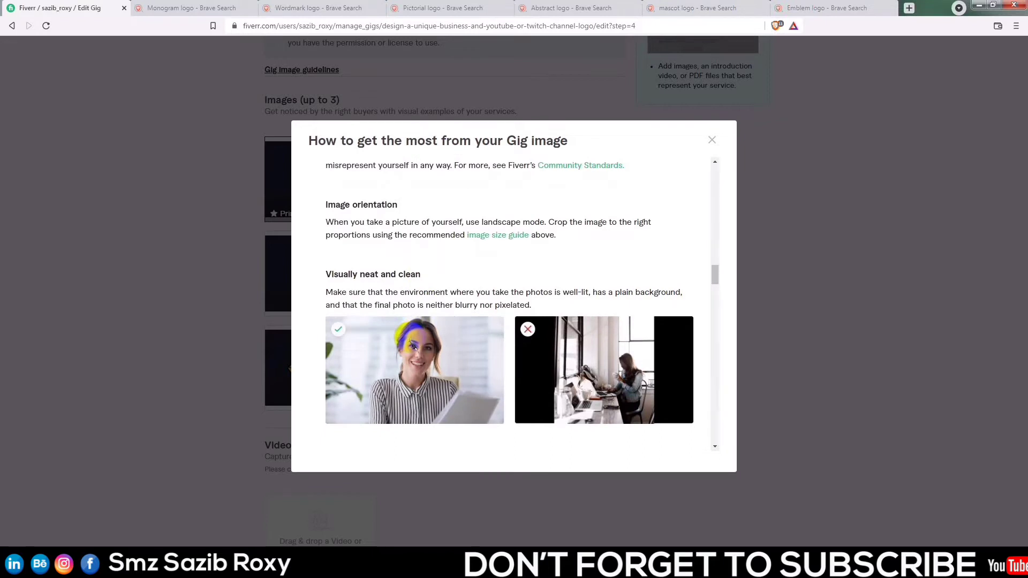
{"action": "scroll", "coordinate": [610, 327], "scroll_direction": "down", "scroll_amount": 1}
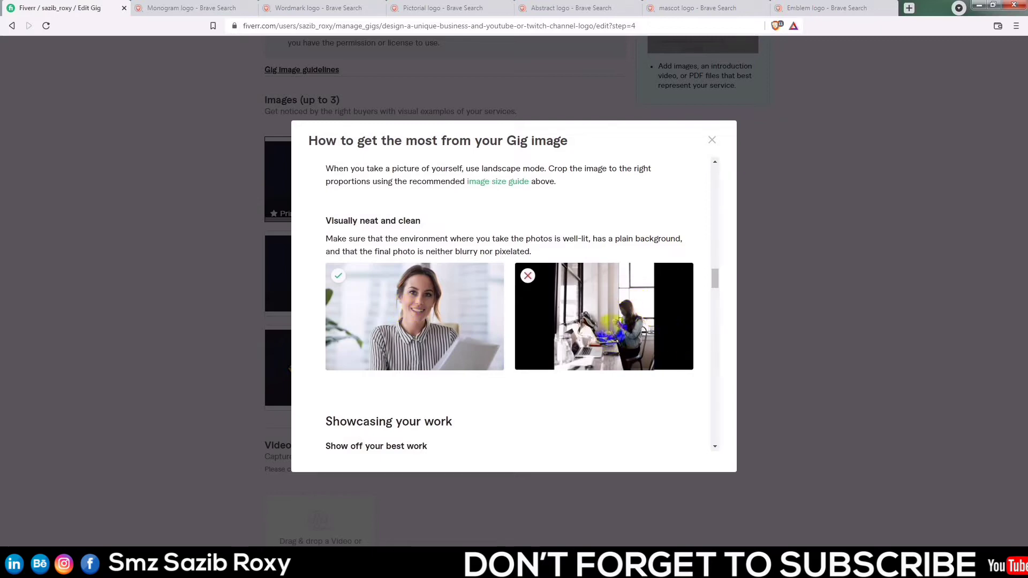
{"action": "scroll", "coordinate": [536, 300], "scroll_direction": "down", "scroll_amount": 15}
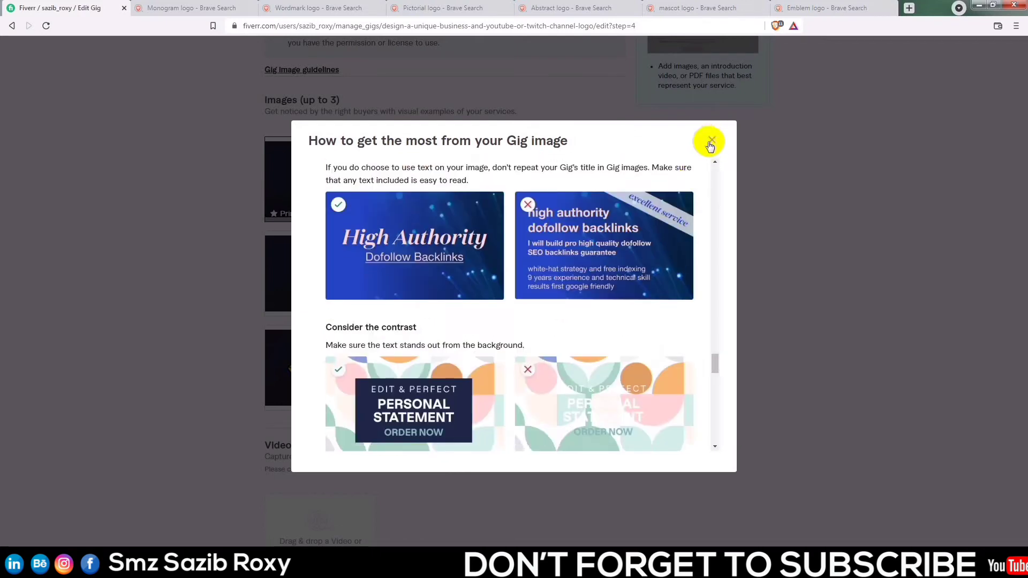
{"action": "left_click", "coordinate": [715, 140]}
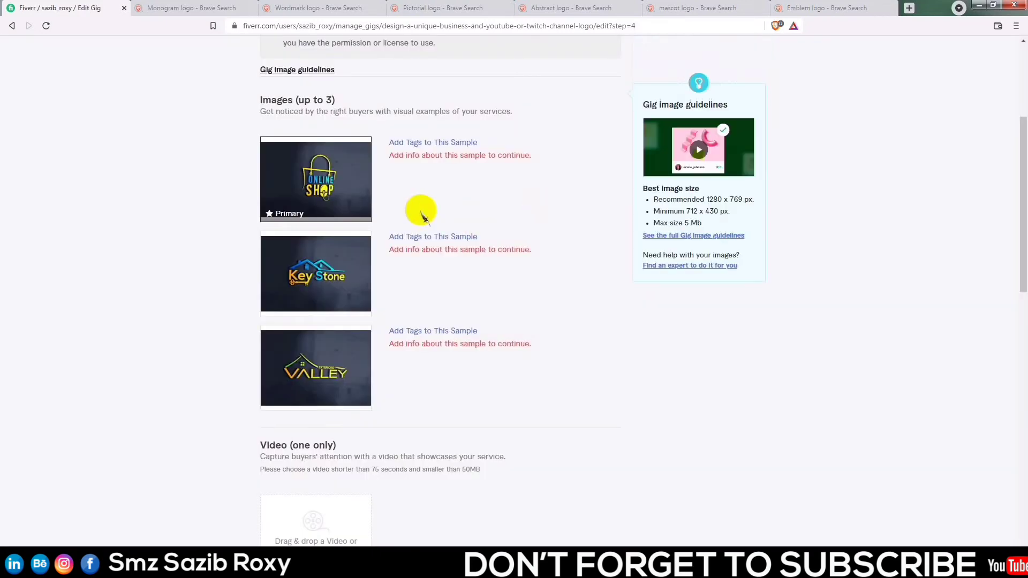
{"action": "scroll", "coordinate": [329, 203], "scroll_direction": "up", "scroll_amount": 2}
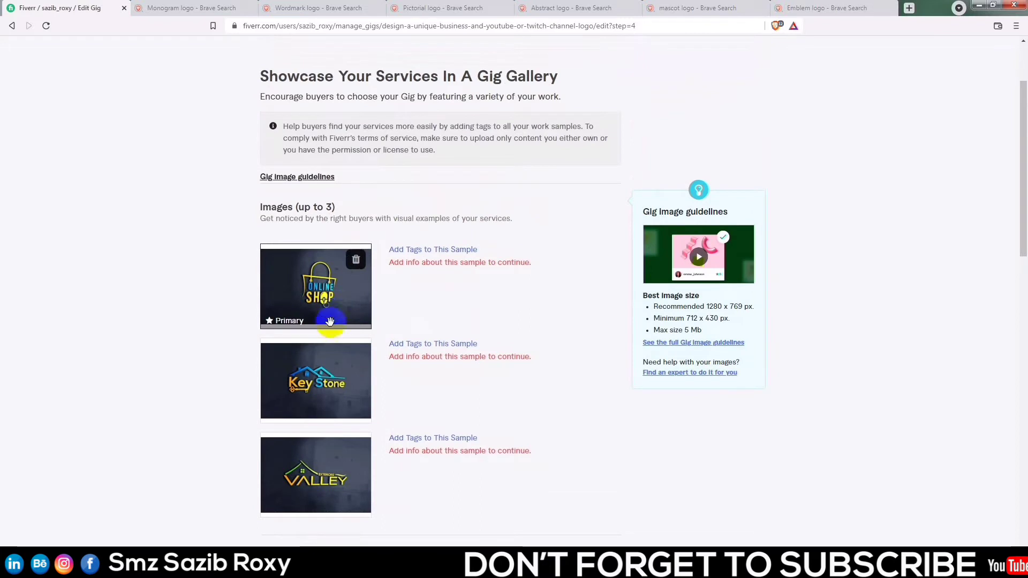